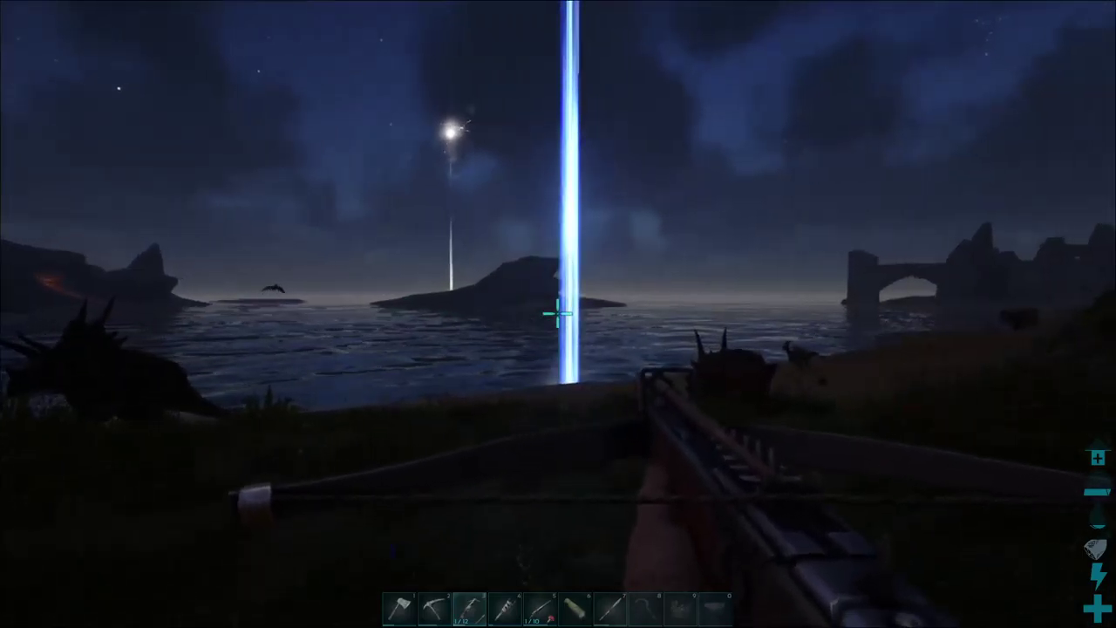
# Lower the aimed crossbow near the wild triceratops in ARK
pyautogui.rightClick(557, 312)
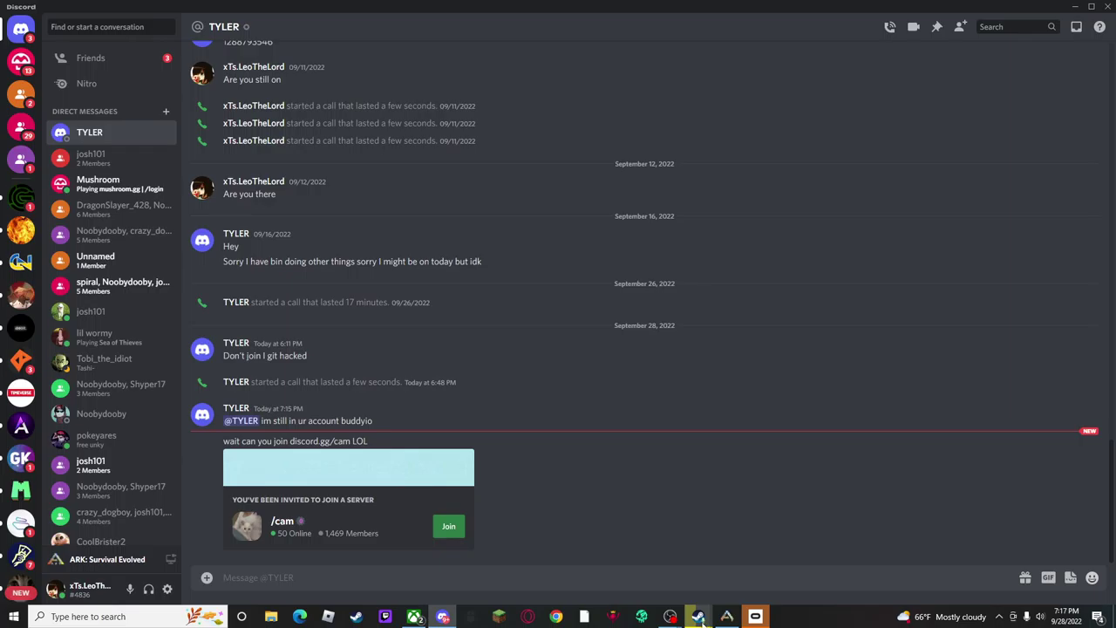
# Show JOSH's Steam profile, then close the TYLER direct message in Discord
pyautogui.moveTo(698, 617)
pyautogui.click(732, 563)
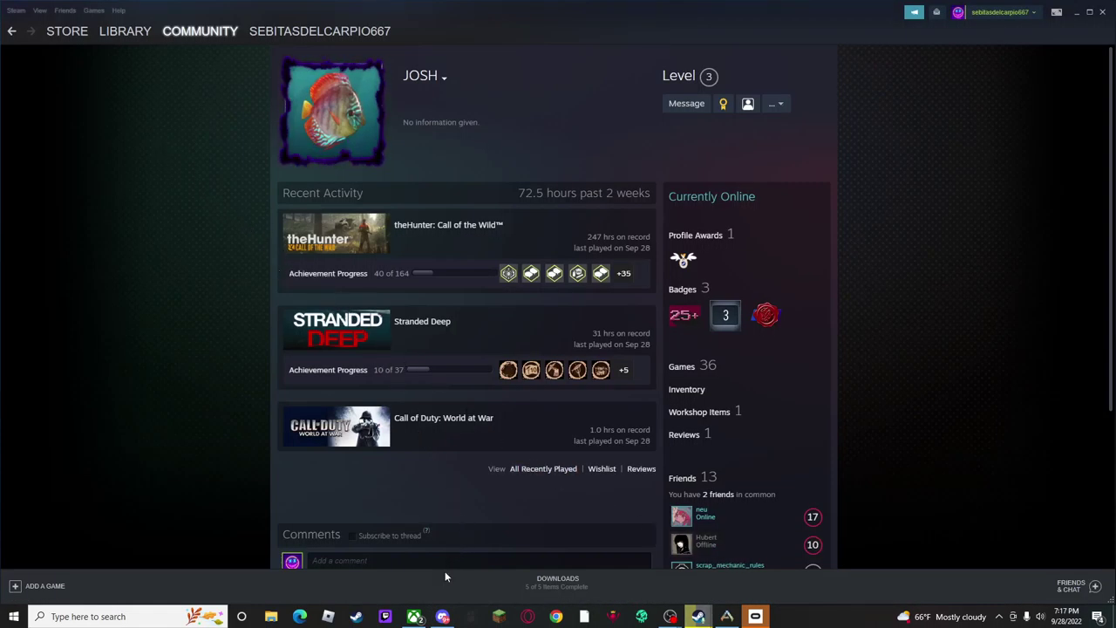
pyautogui.click(443, 616)
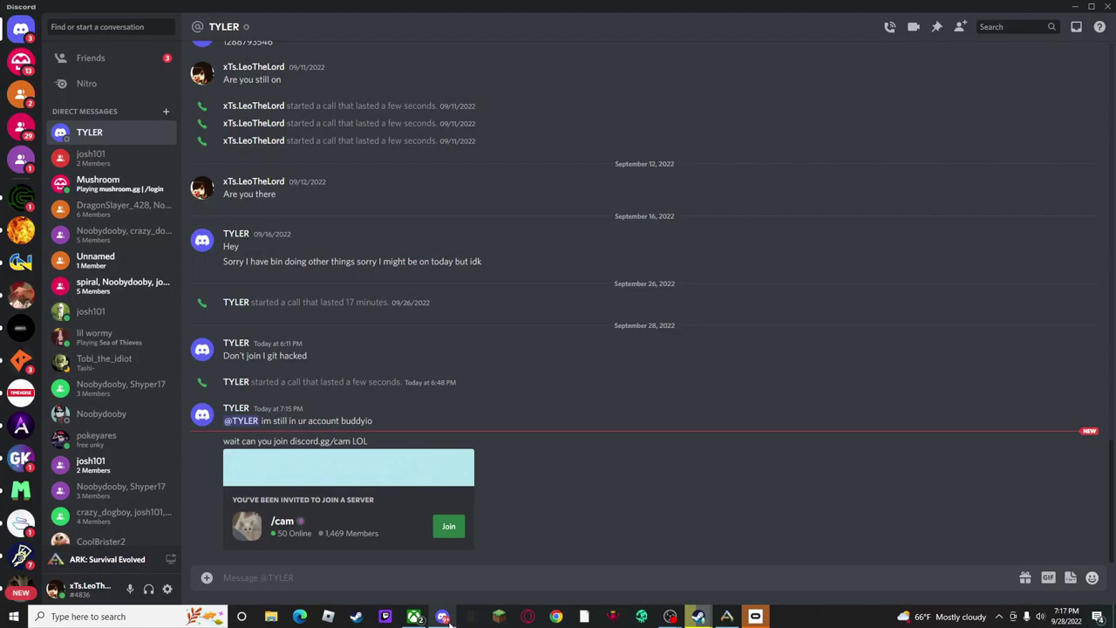
pyautogui.rightClick(90, 133)
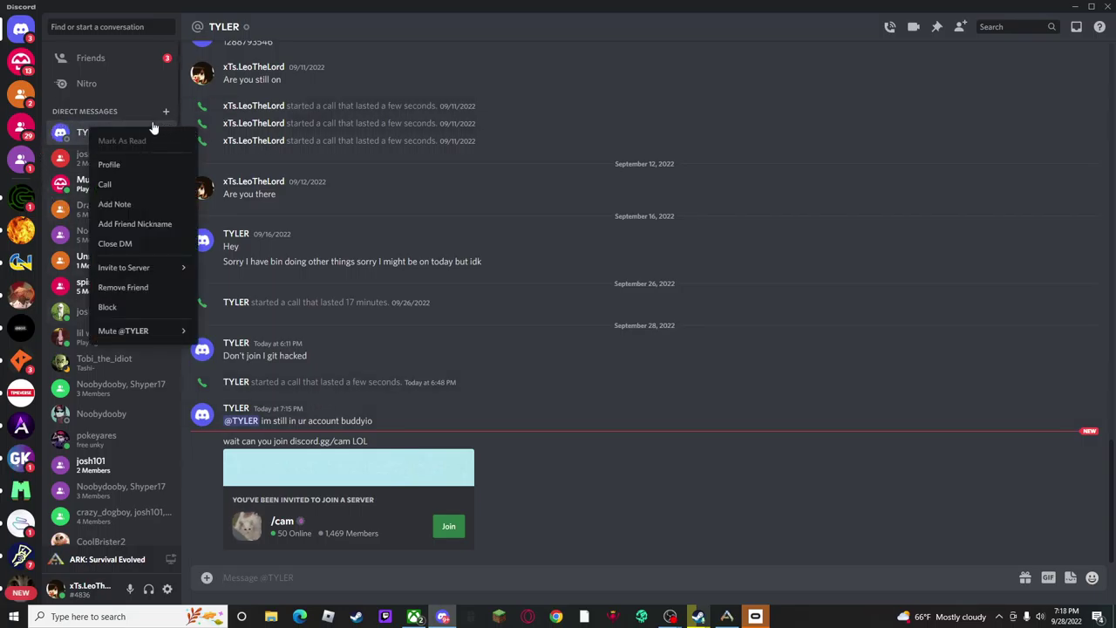
pyautogui.click(155, 131)
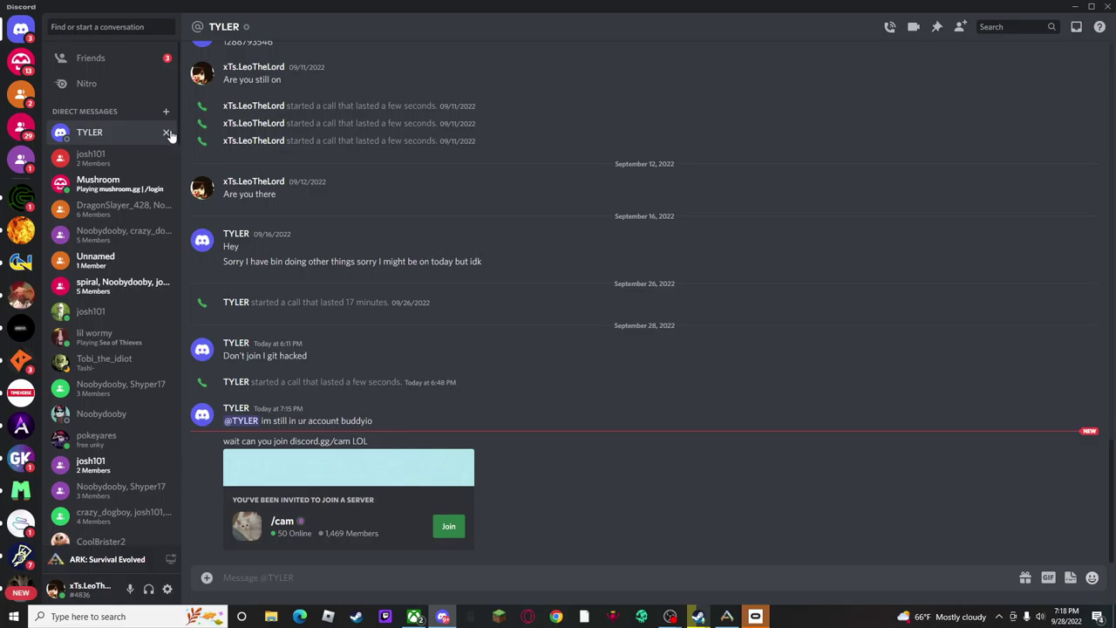
pyautogui.click(167, 133)
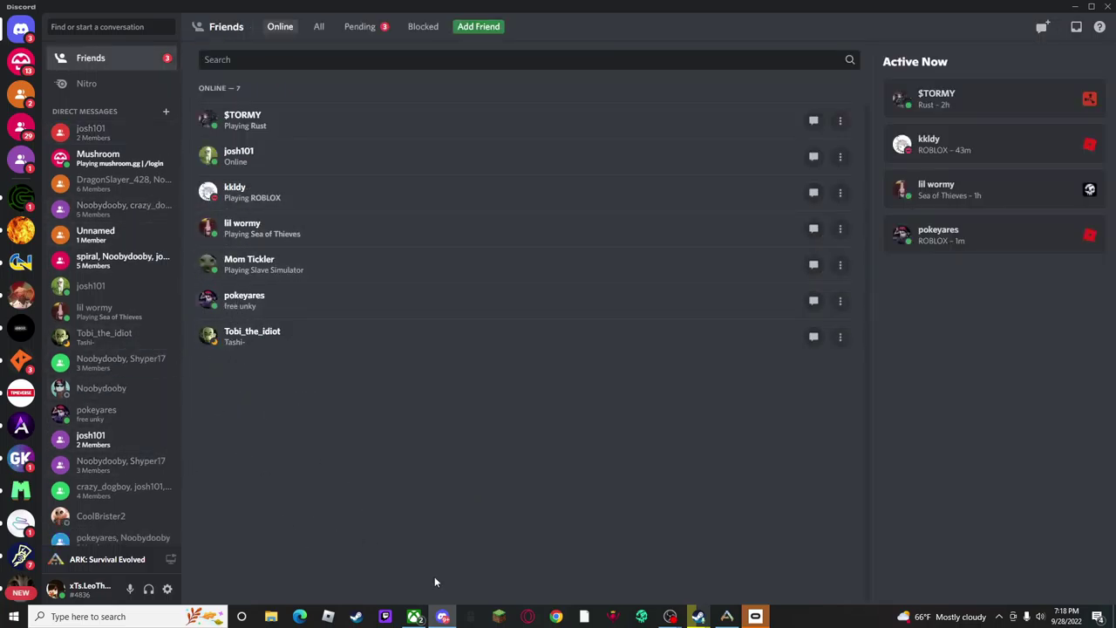
# Glance at the Steam game library, then return to Discord
pyautogui.click(698, 617)
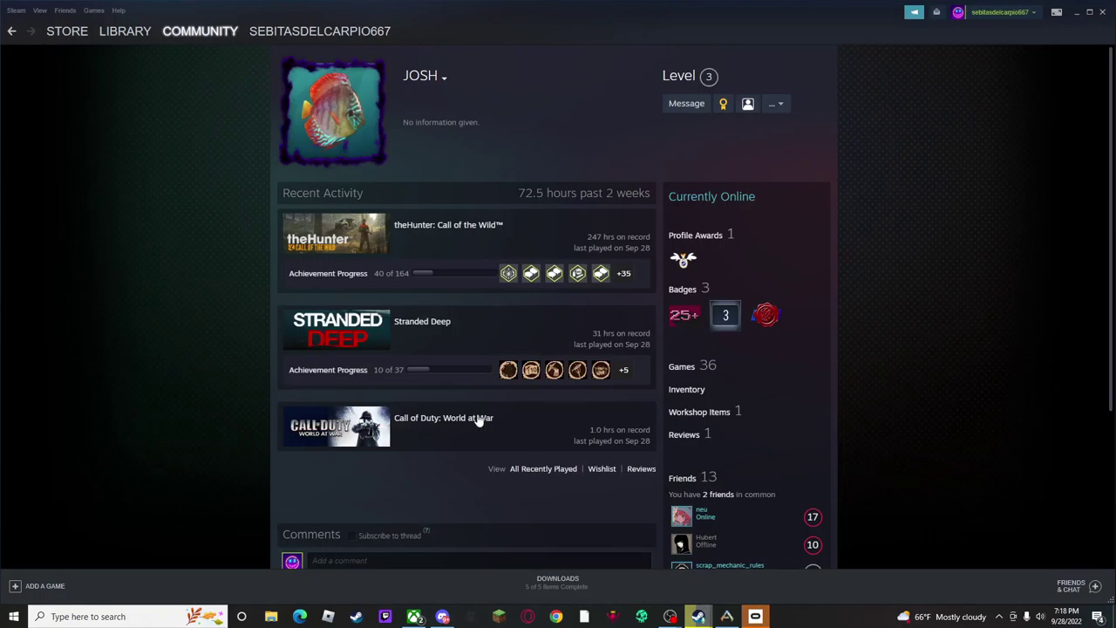
pyautogui.click(122, 31)
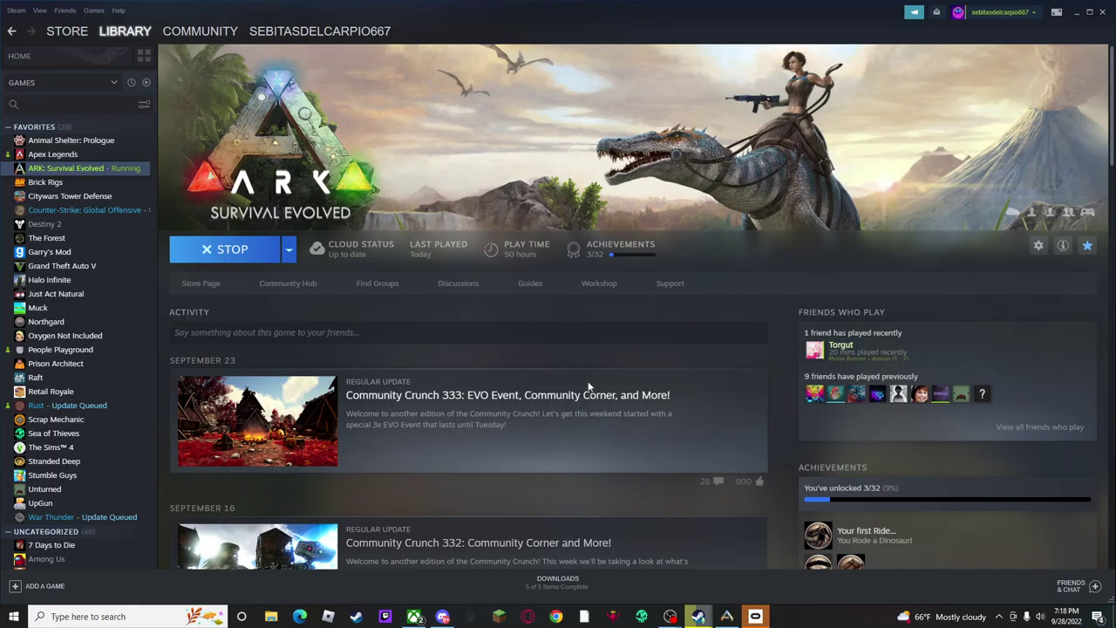
pyautogui.scroll(-3, 588, 387)
pyautogui.scroll(-2, 558, 419)
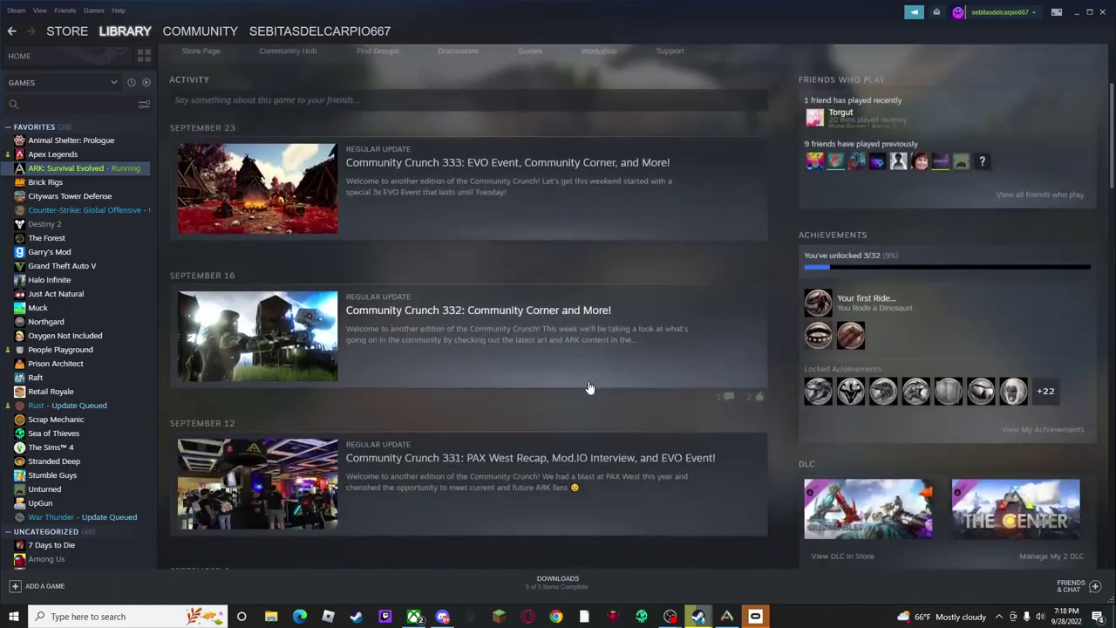
pyautogui.click(442, 616)
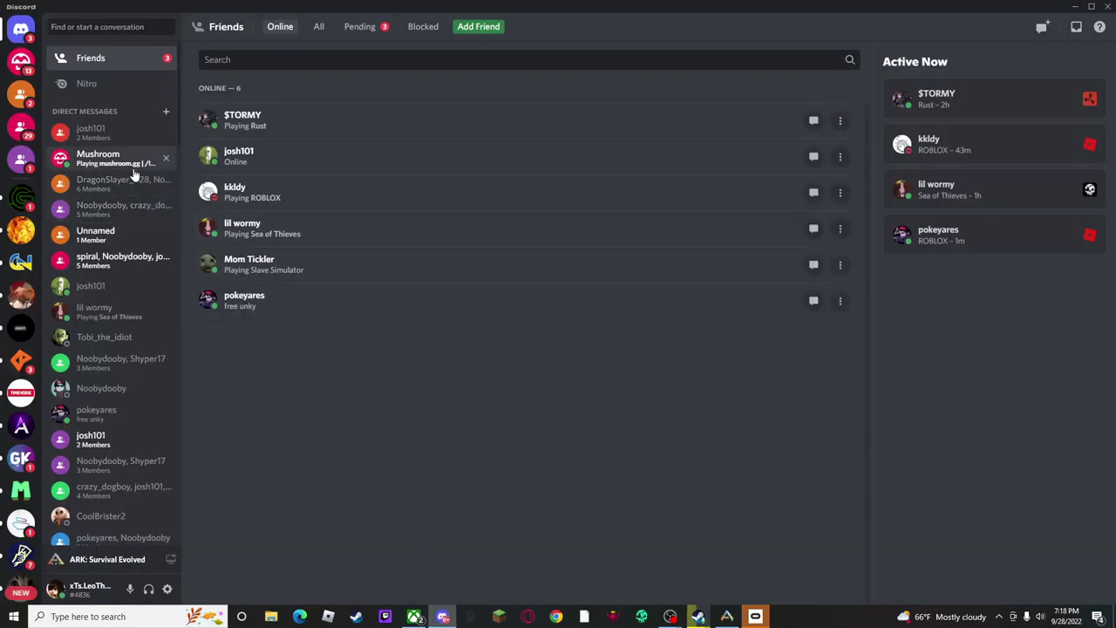
pyautogui.click(219, 162)
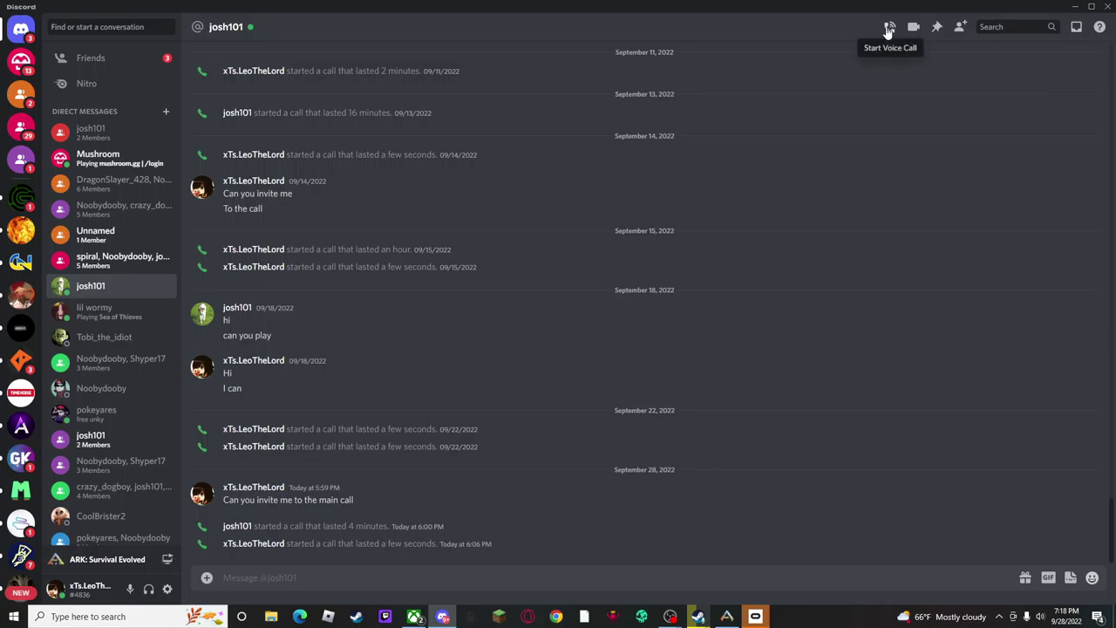
pyautogui.click(889, 26)
pyautogui.moveTo(697, 616)
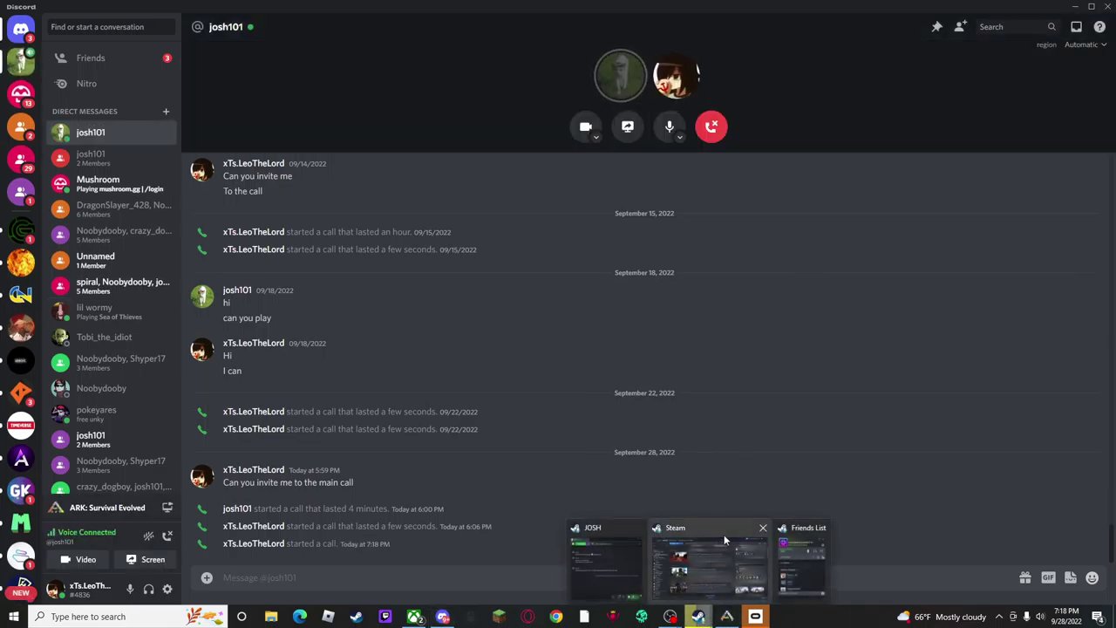
pyautogui.click(801, 567)
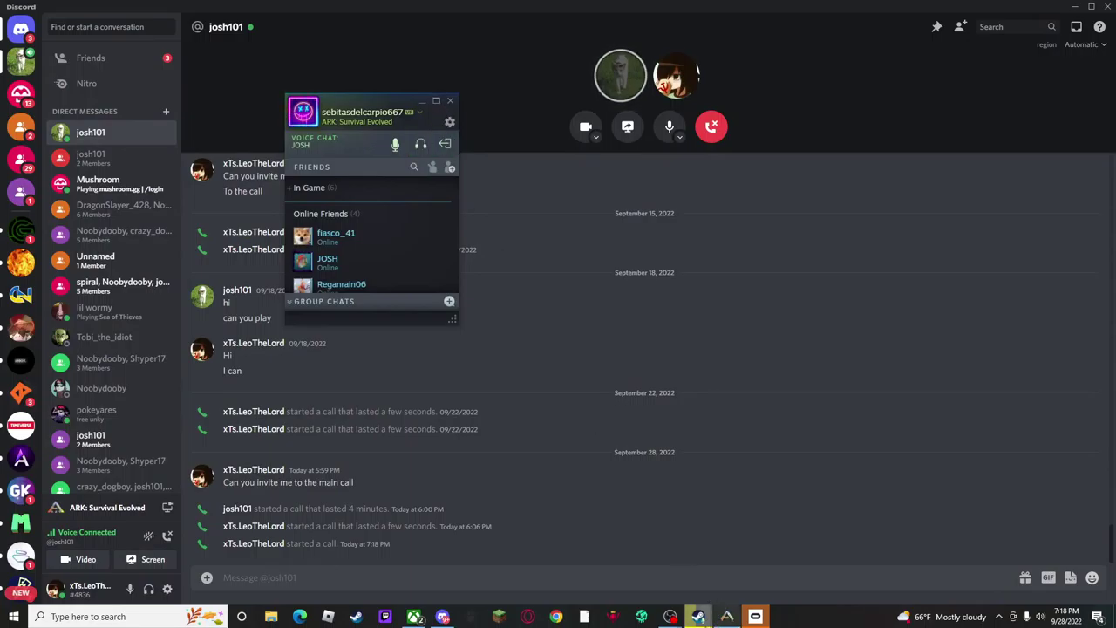
# End the Steam voice chat with JOSH and close its chat and friends windows
pyautogui.click(697, 616)
pyautogui.click(689, 567)
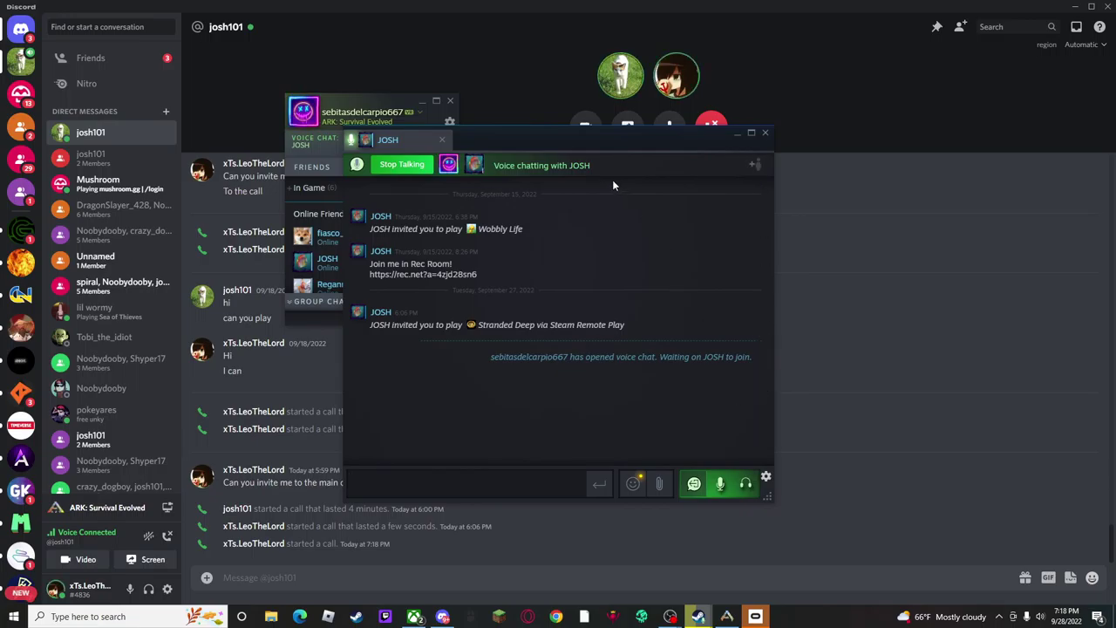
pyautogui.click(402, 164)
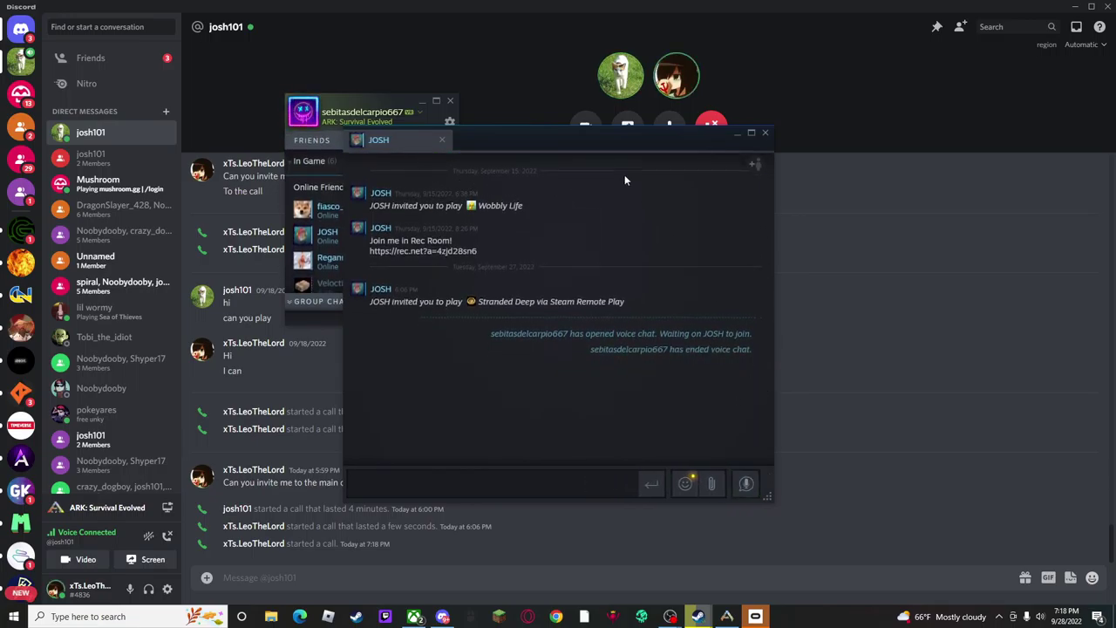
pyautogui.click(765, 132)
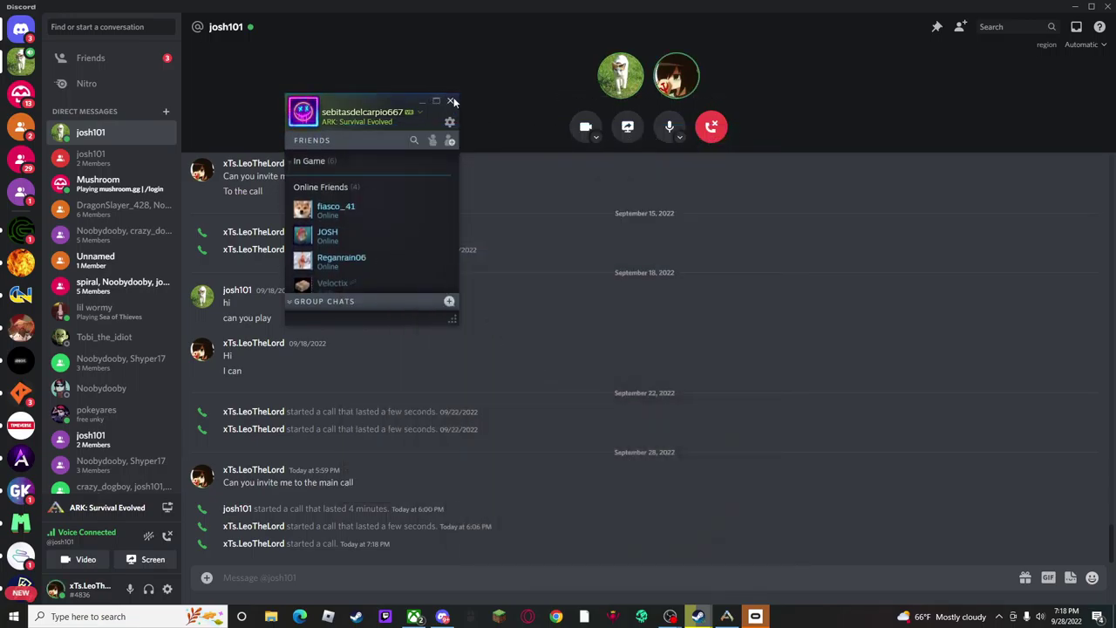
pyautogui.click(453, 102)
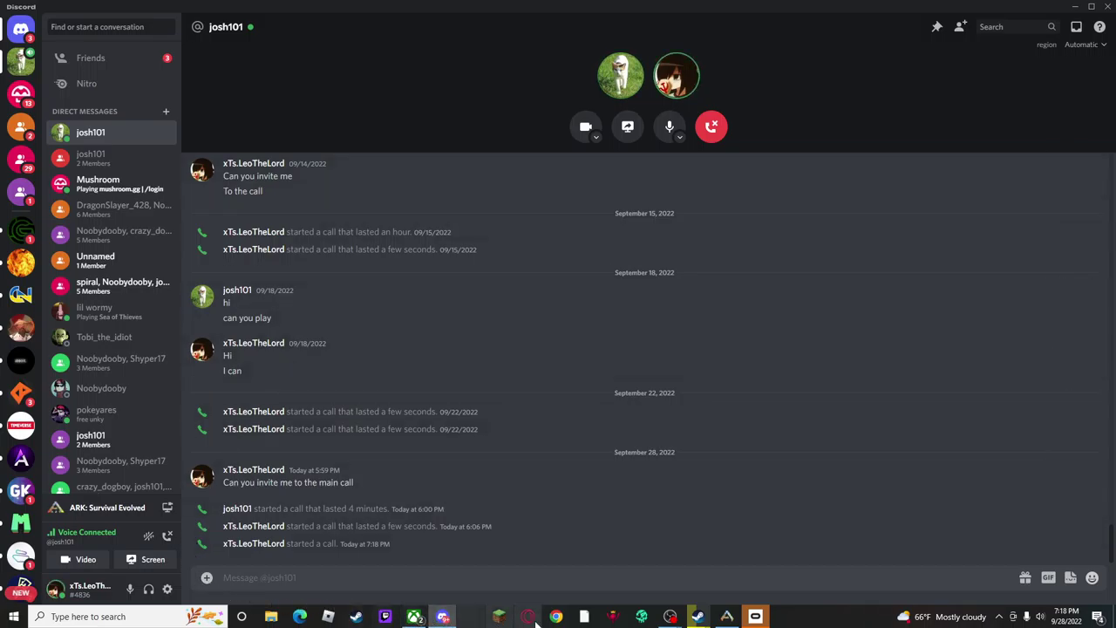
# Show the ARK: Survival Evolved library page, discarding two unfinished activity posts
pyautogui.moveTo(697, 617)
pyautogui.click(710, 571)
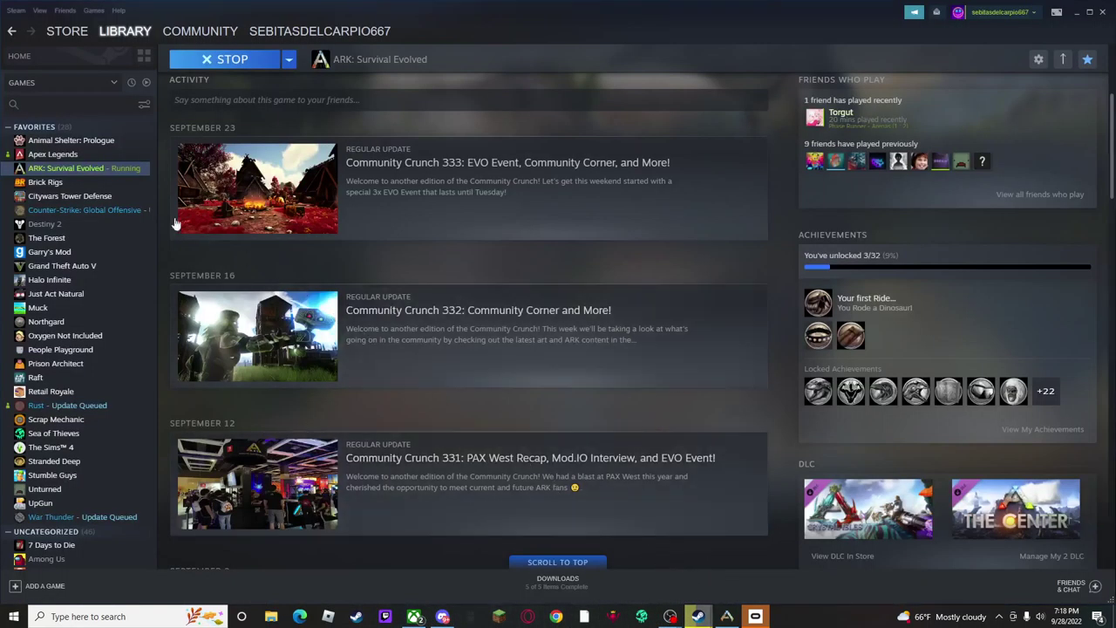
pyautogui.scroll(-5, 79, 384)
pyautogui.scroll(-3, 29, 393)
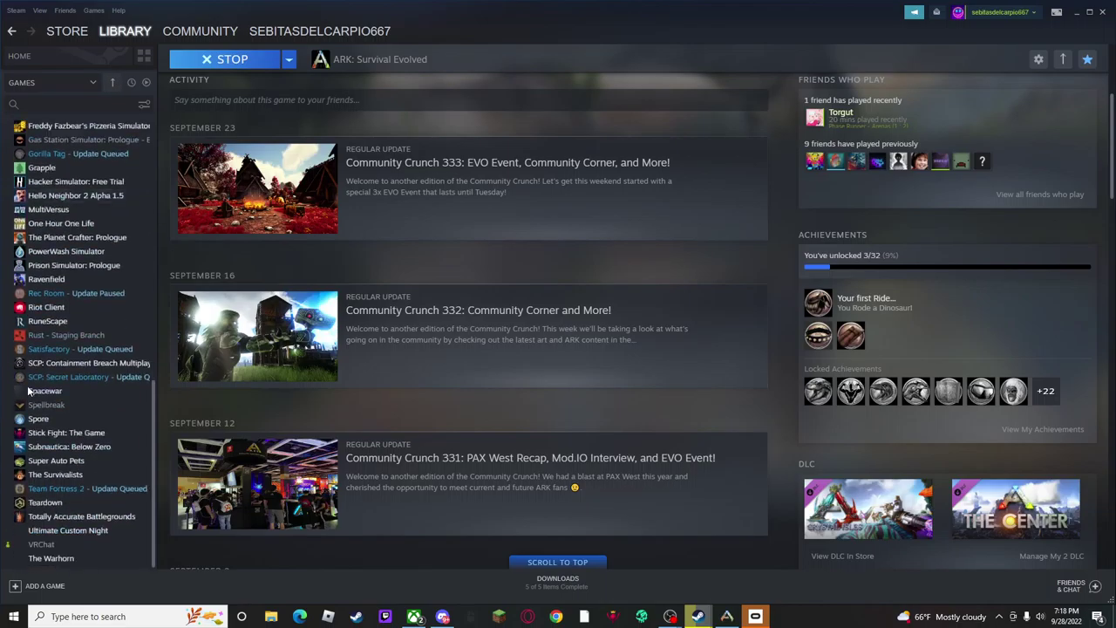
pyautogui.scroll(-3, 29, 392)
pyautogui.scroll(3, 28, 392)
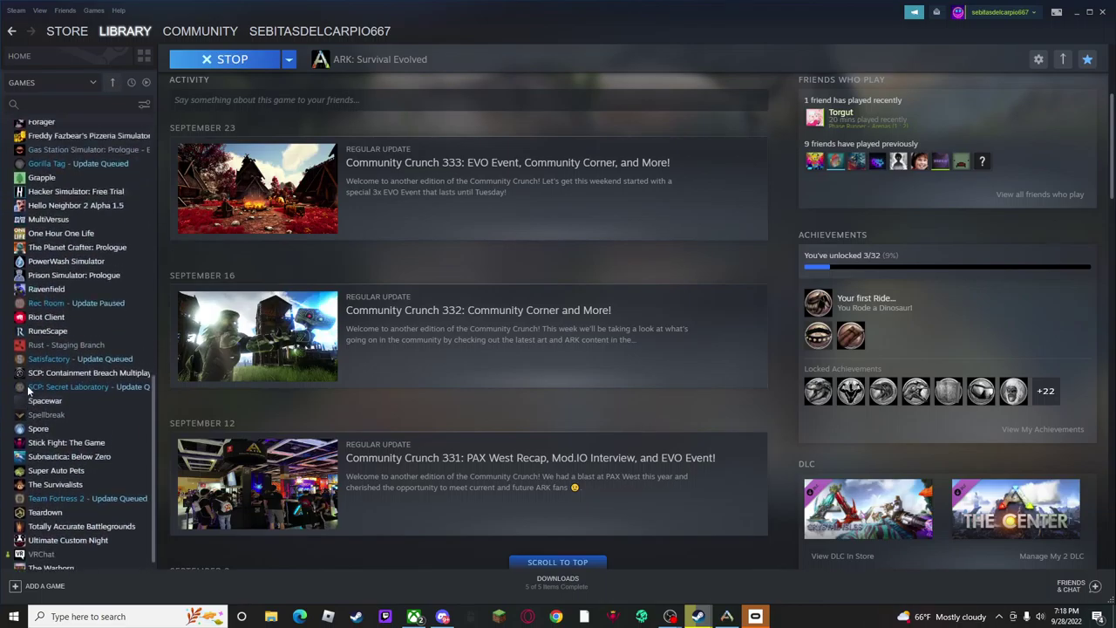
pyautogui.scroll(3, 28, 393)
pyautogui.scroll(3, 29, 393)
pyautogui.scroll(2, 29, 393)
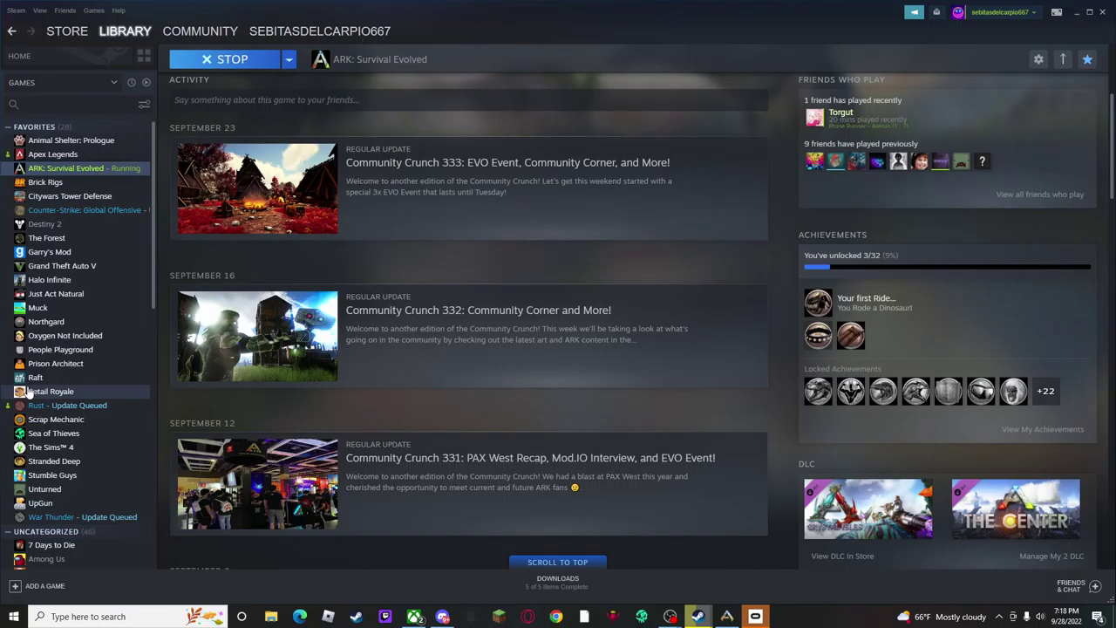
pyautogui.scroll(-3, 28, 392)
pyautogui.scroll(-3, 29, 393)
pyautogui.scroll(-3, 29, 392)
pyautogui.scroll(-2, 29, 393)
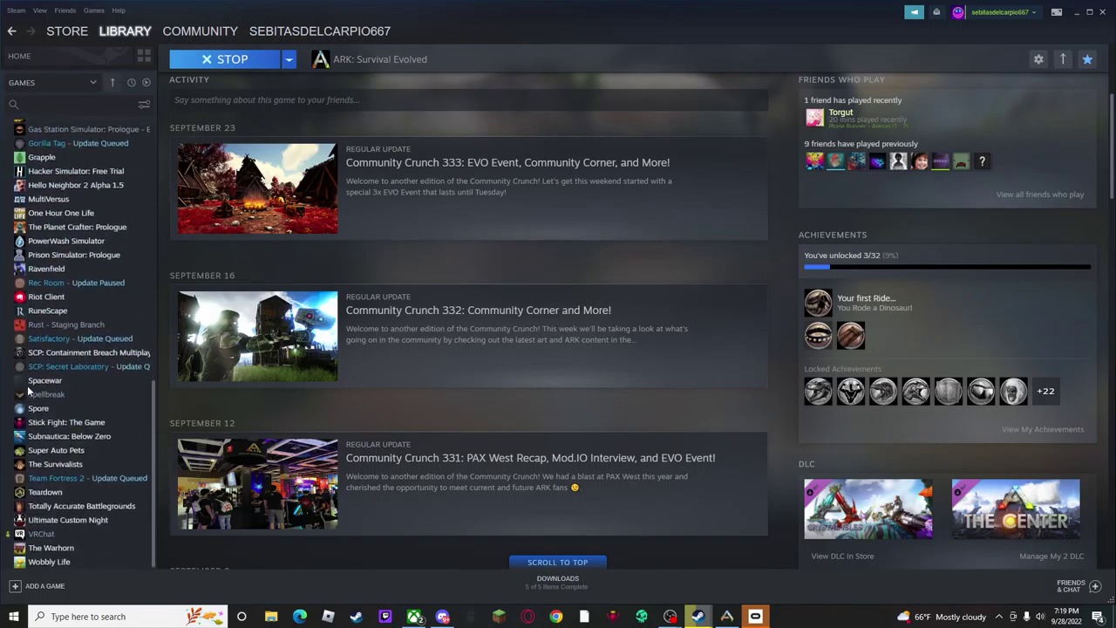
pyautogui.scroll(3, 237, 420)
pyautogui.scroll(2, 236, 421)
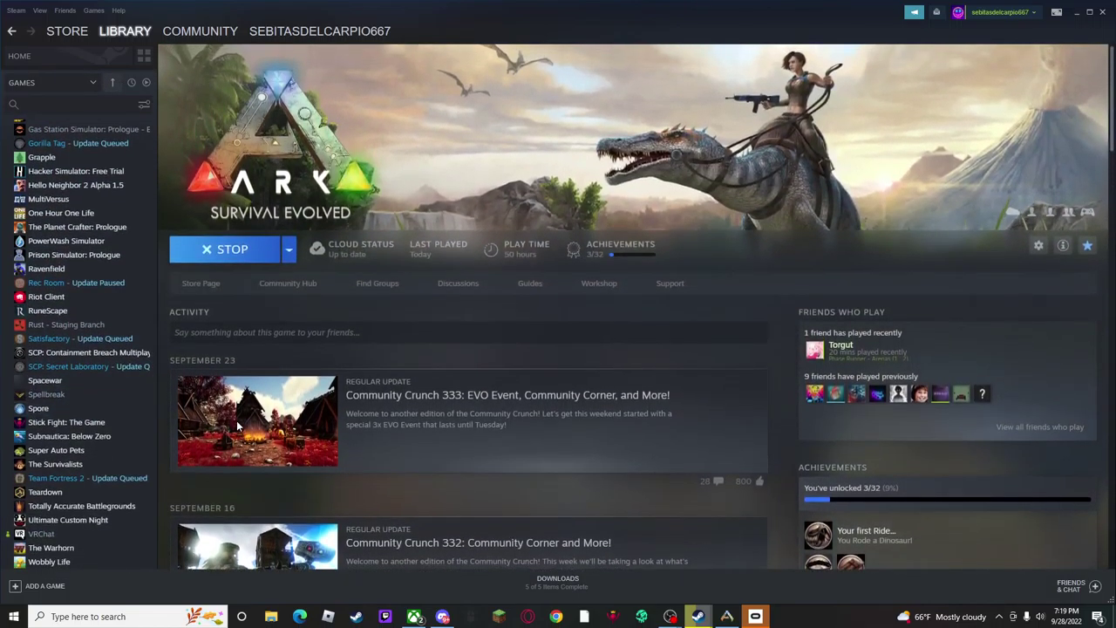
pyautogui.scroll(4, 52, 401)
pyautogui.scroll(4, 53, 401)
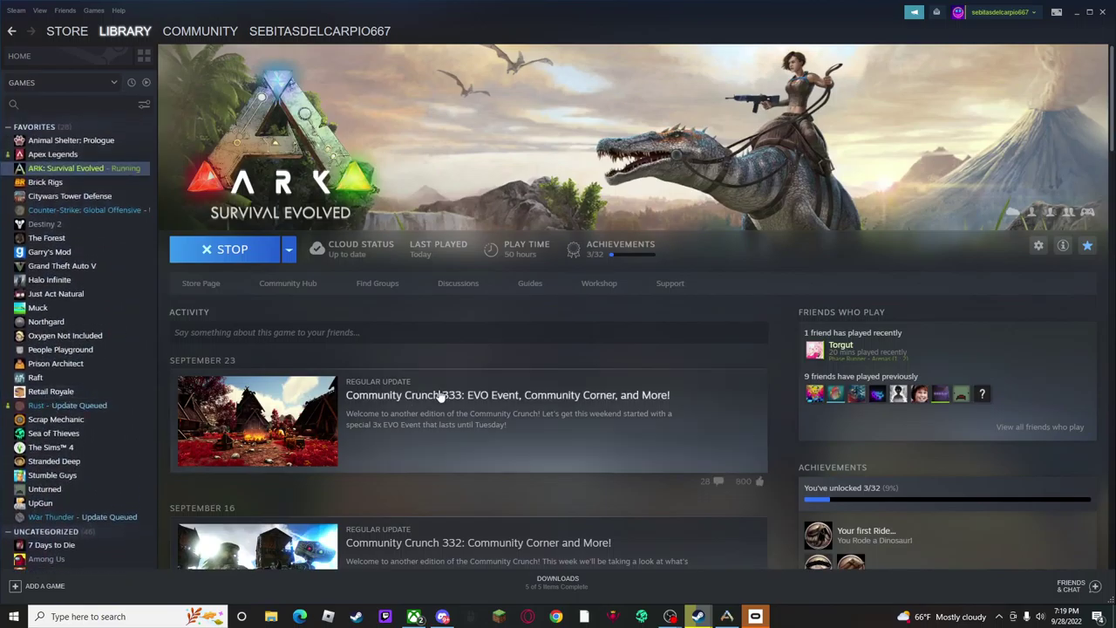
pyautogui.click(403, 336)
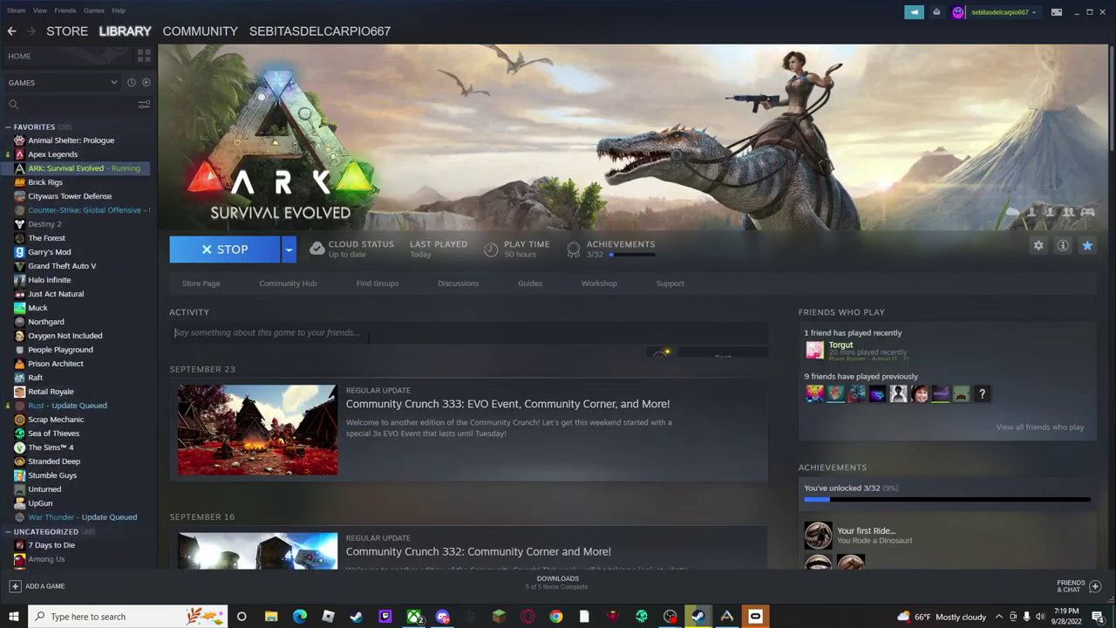
pyautogui.press('Escape')
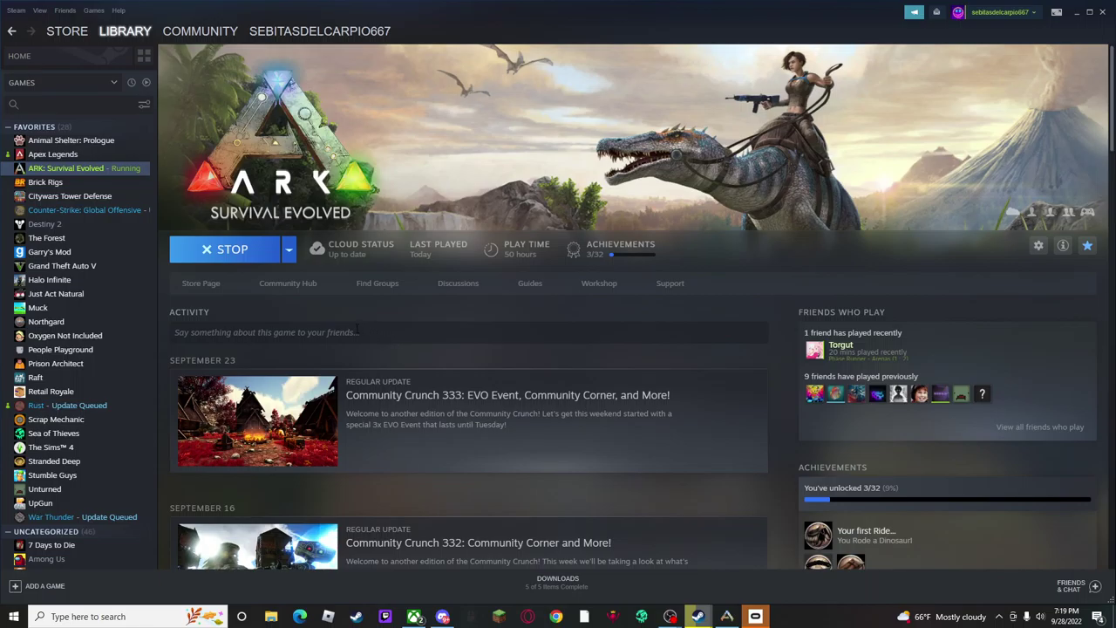
pyautogui.click(167, 333)
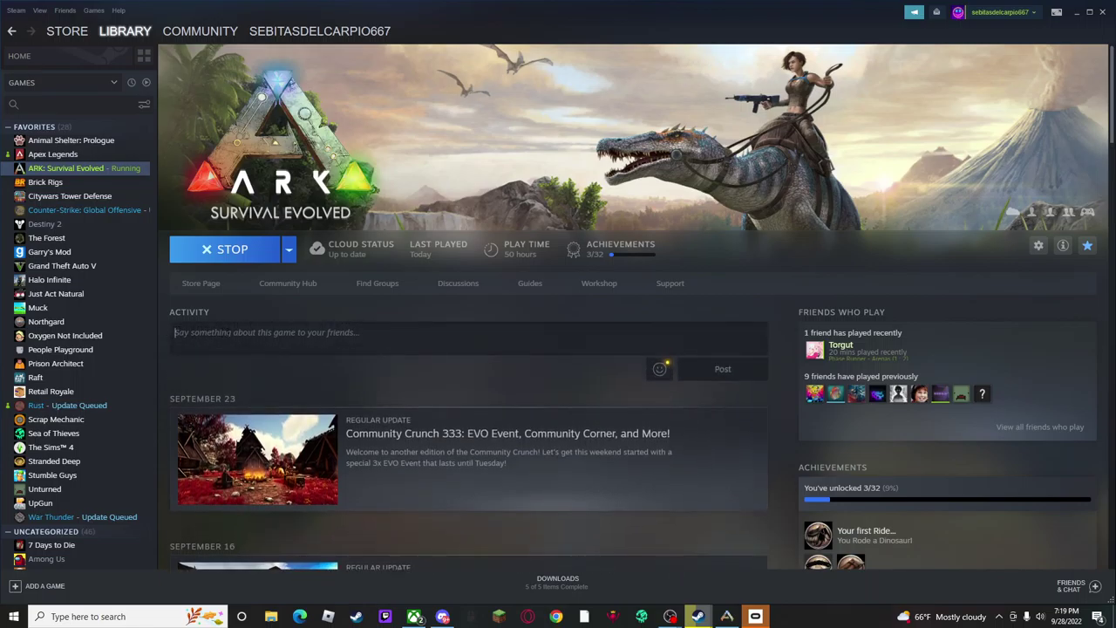
pyautogui.press('Escape')
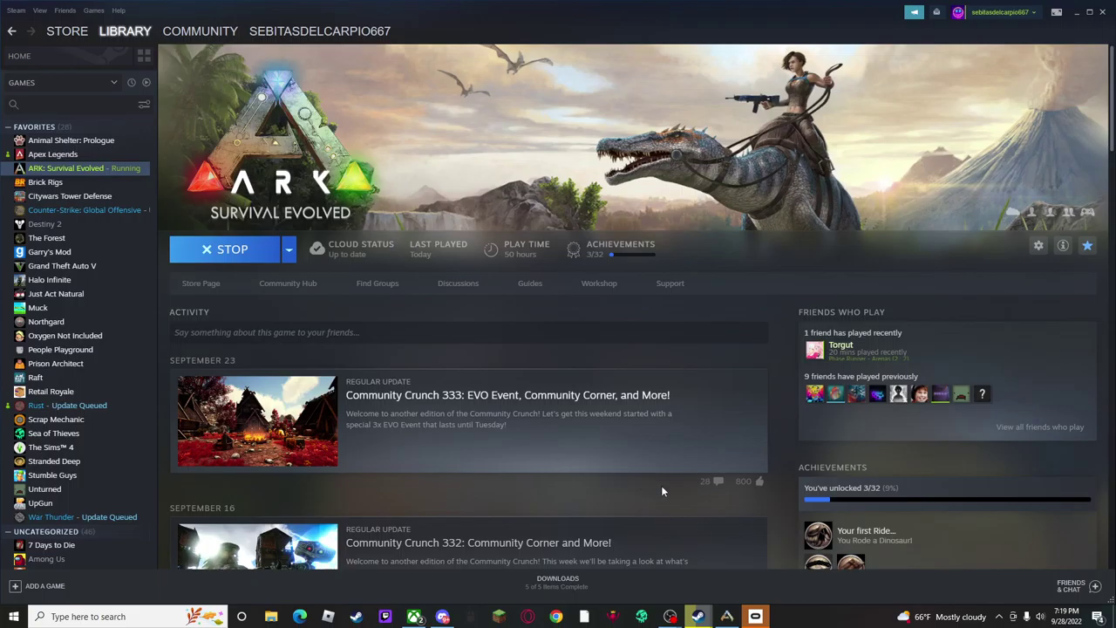
pyautogui.click(999, 617)
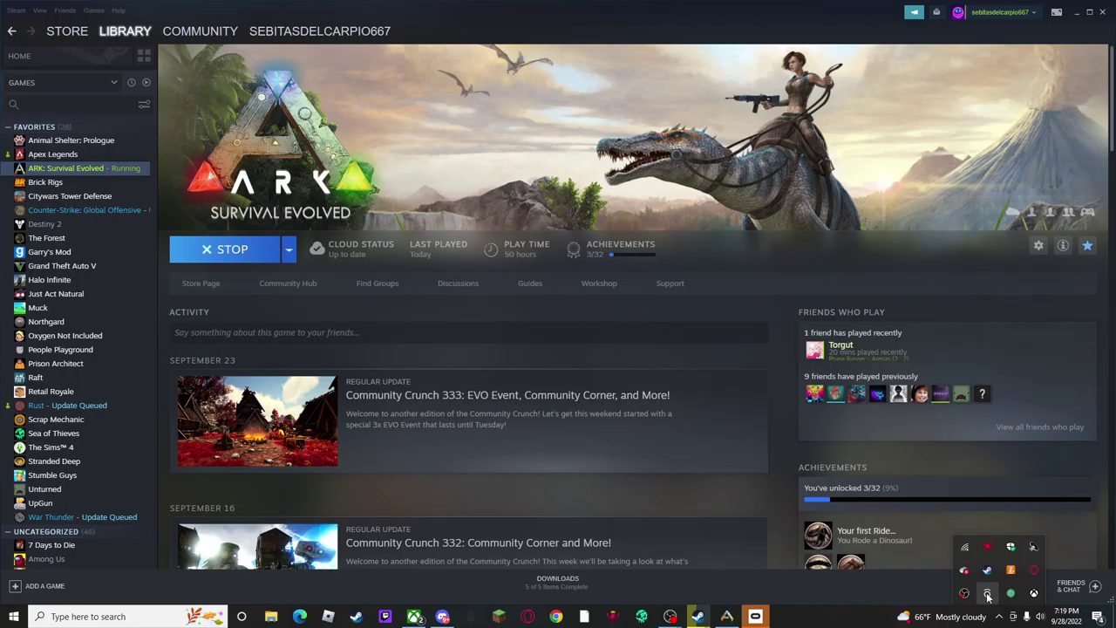
pyautogui.click(987, 596)
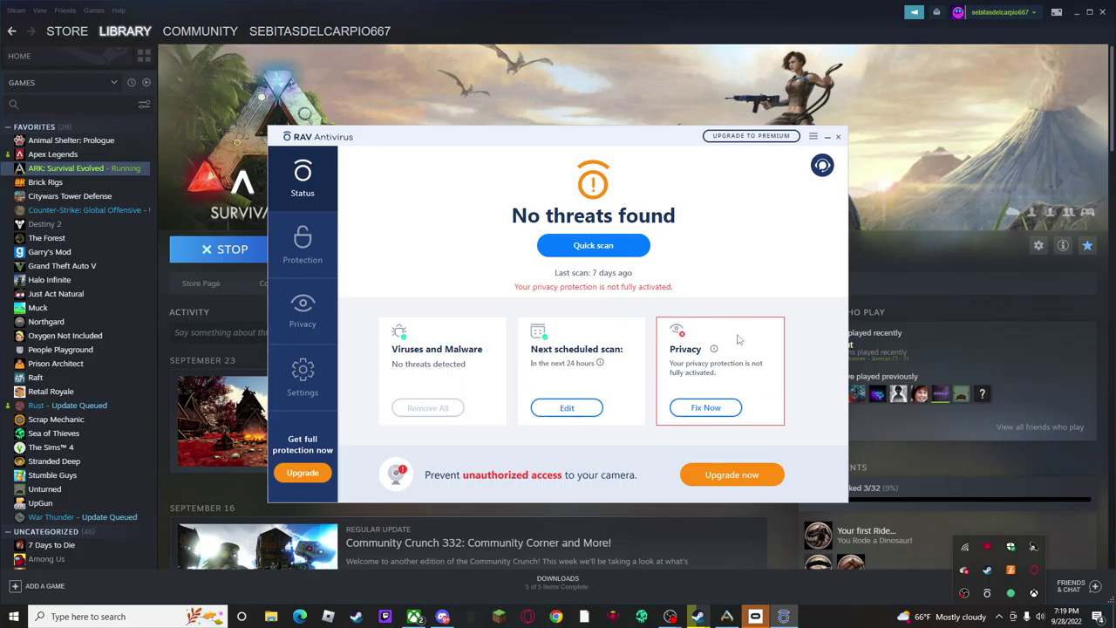
pyautogui.click(303, 249)
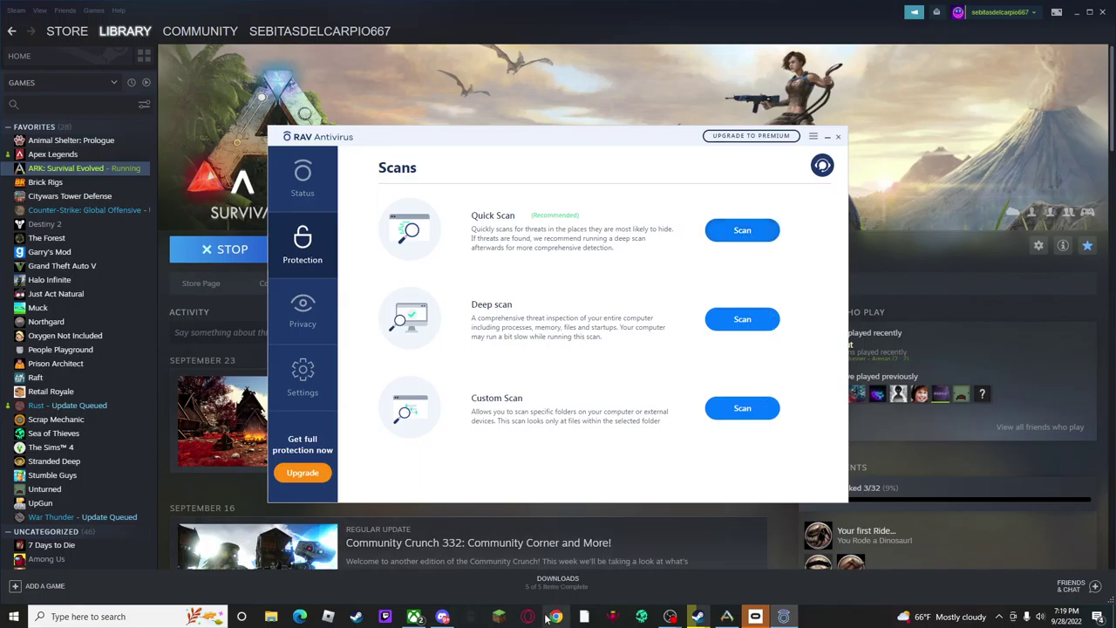
pyautogui.click(698, 616)
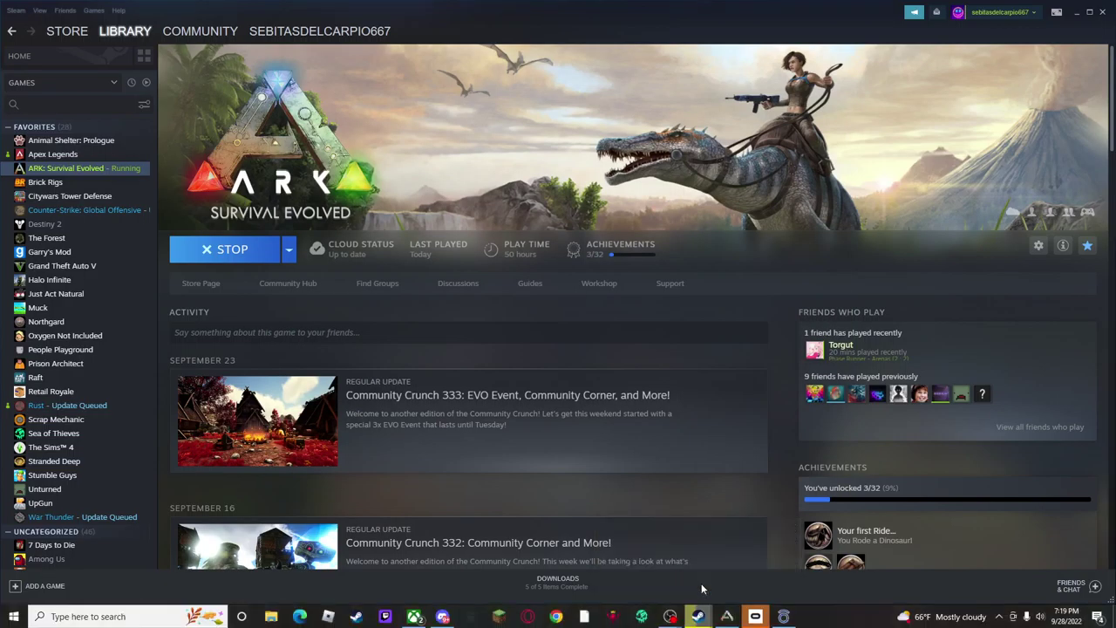
# Return to the josh101 call, then show the RAV quick scan at 25%
pyautogui.click(443, 617)
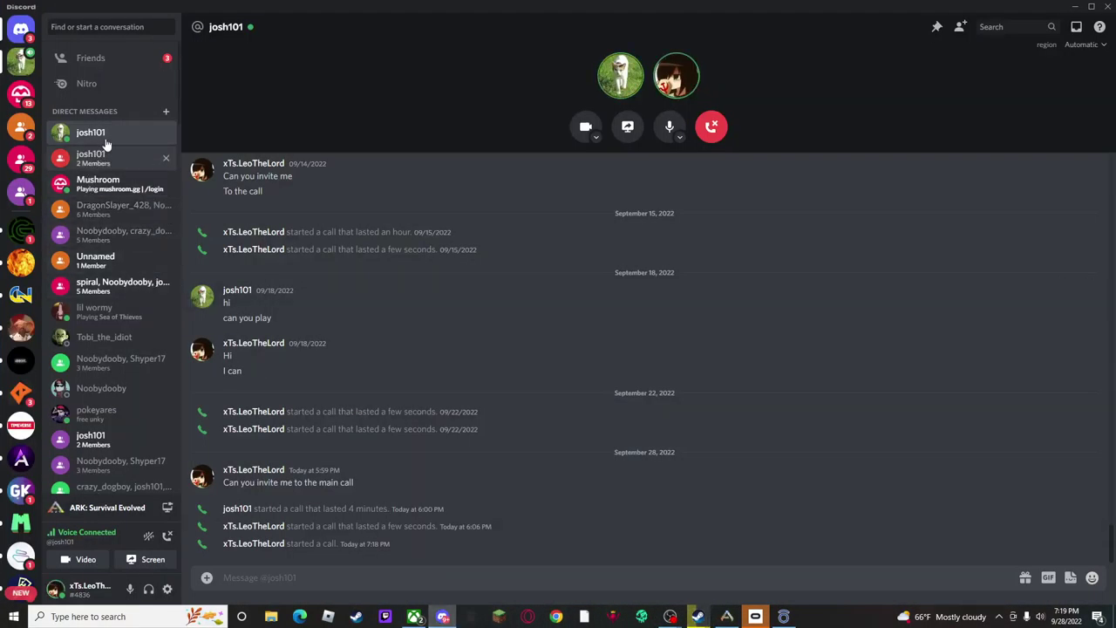
pyautogui.moveTo(91, 132)
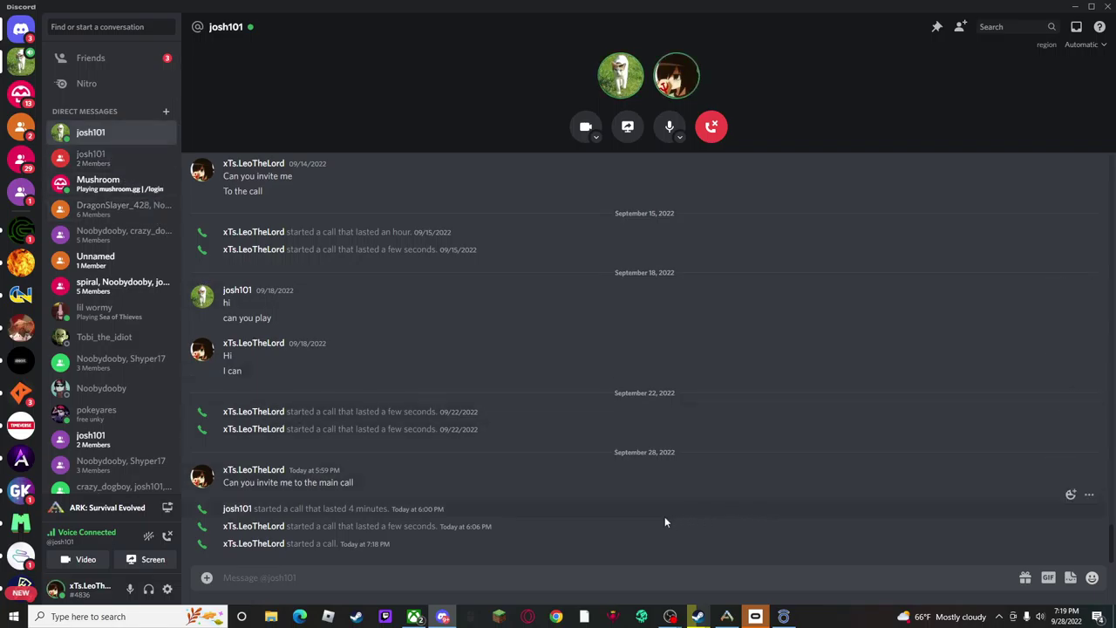
pyautogui.click(783, 617)
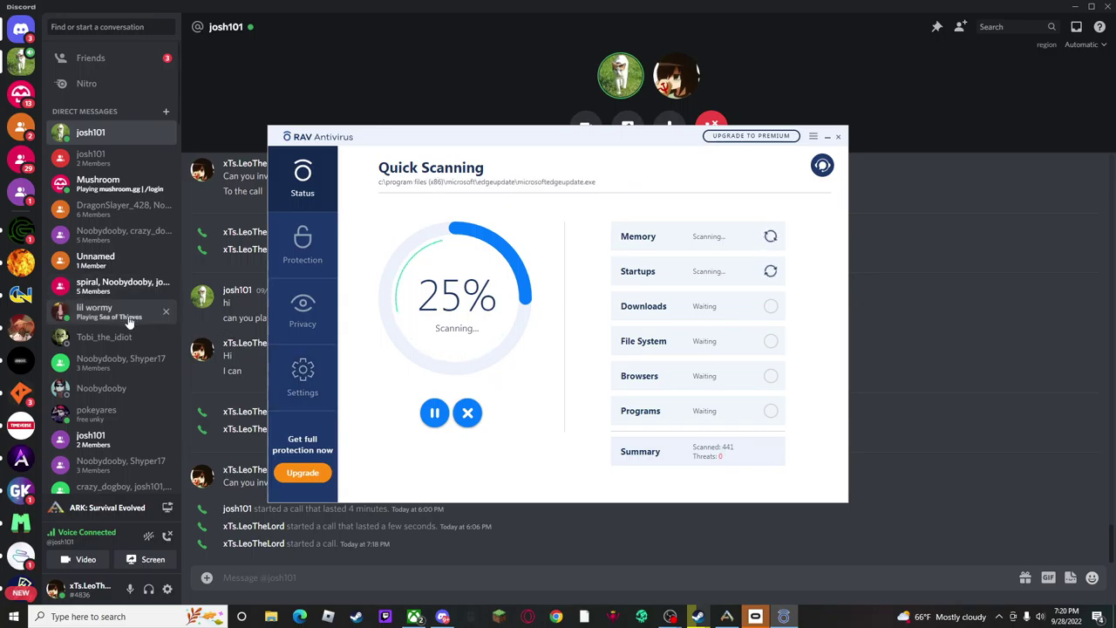
pyautogui.click(894, 93)
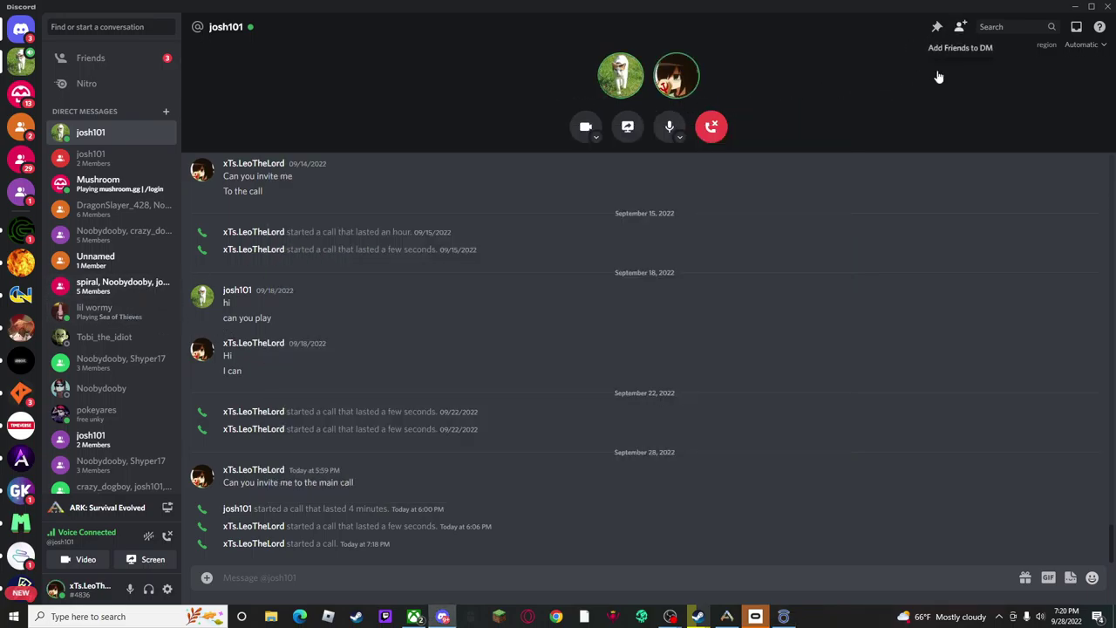
pyautogui.click(960, 26)
pyautogui.scroll(-3, 823, 188)
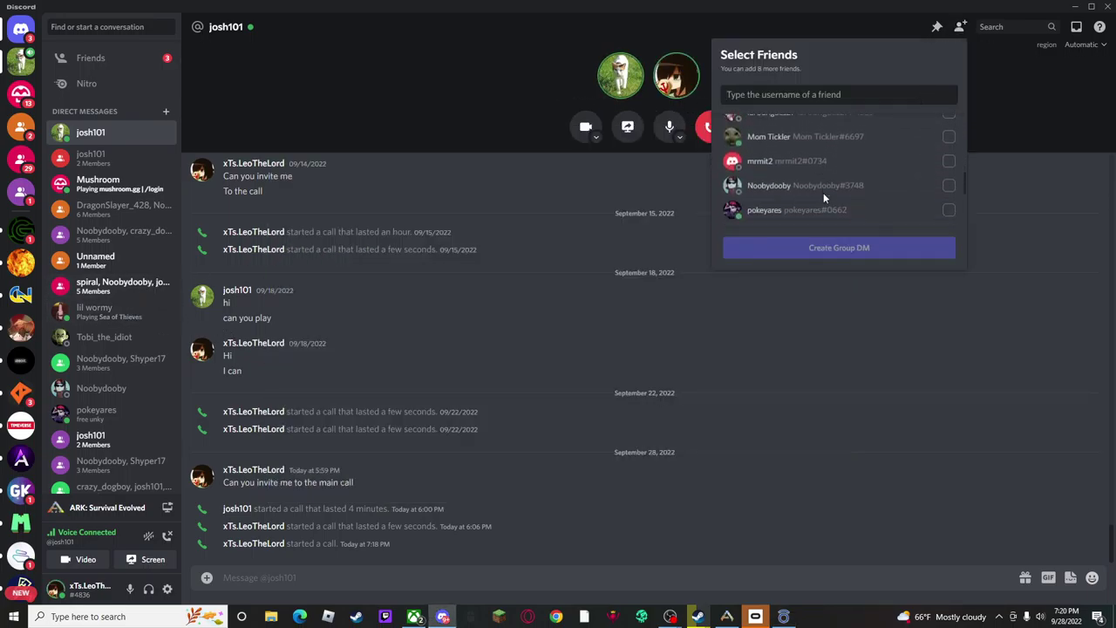
pyautogui.scroll(-1, 823, 197)
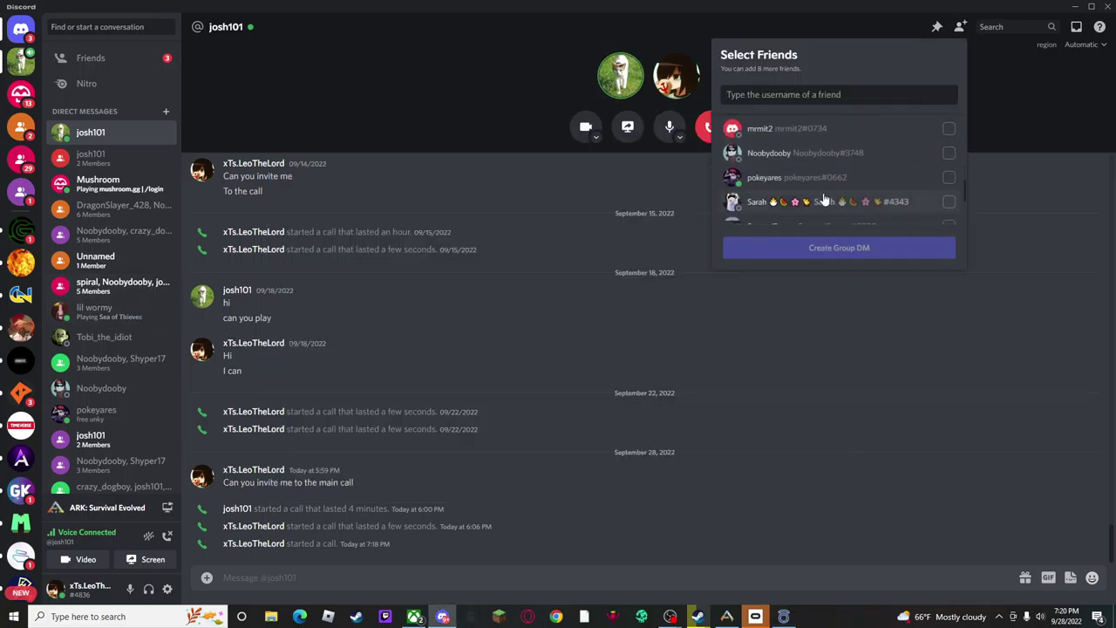
pyautogui.click(948, 128)
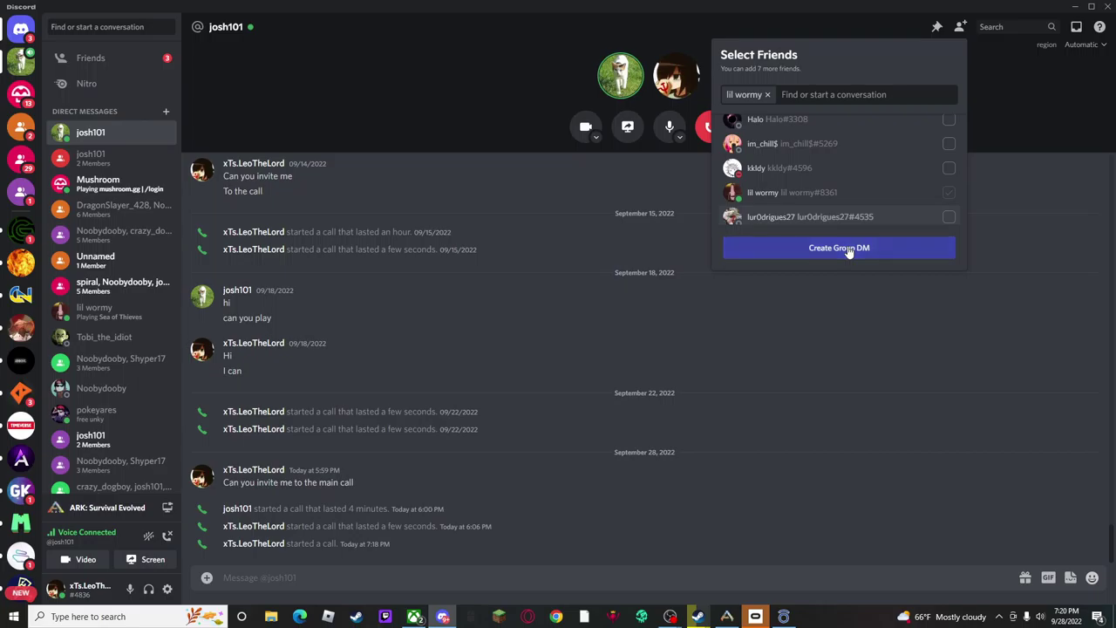
pyautogui.click(839, 247)
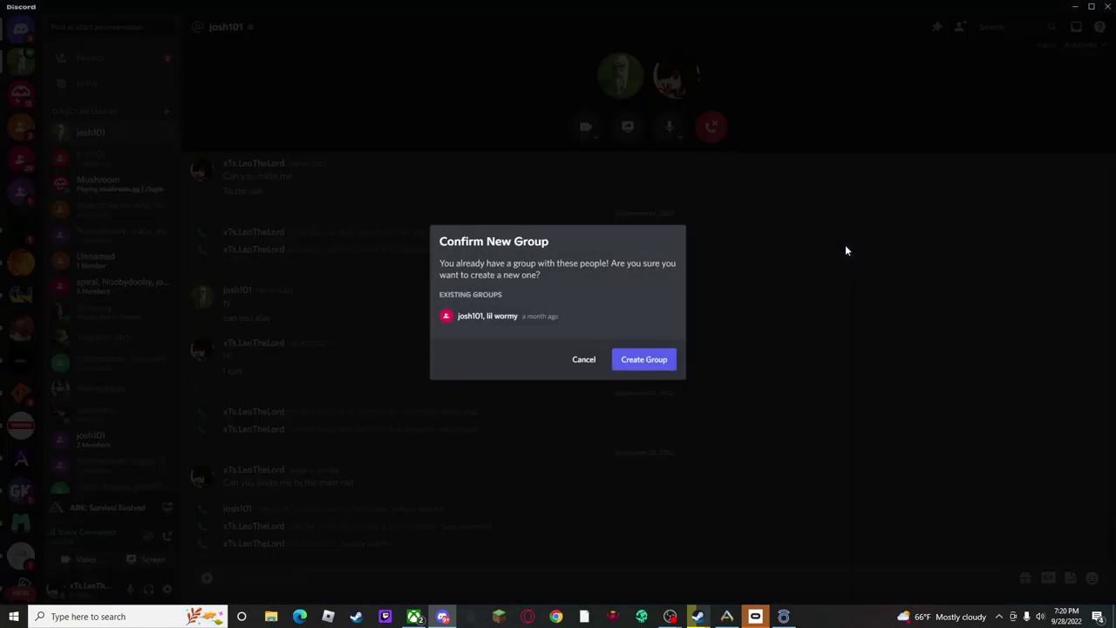
pyautogui.click(650, 364)
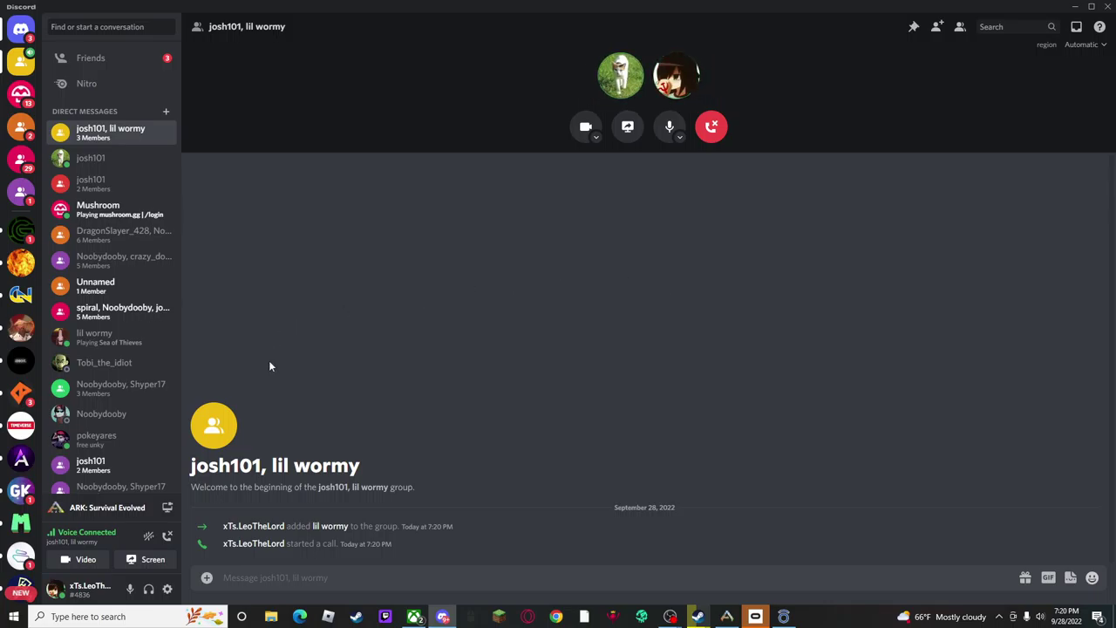
pyautogui.click(96, 438)
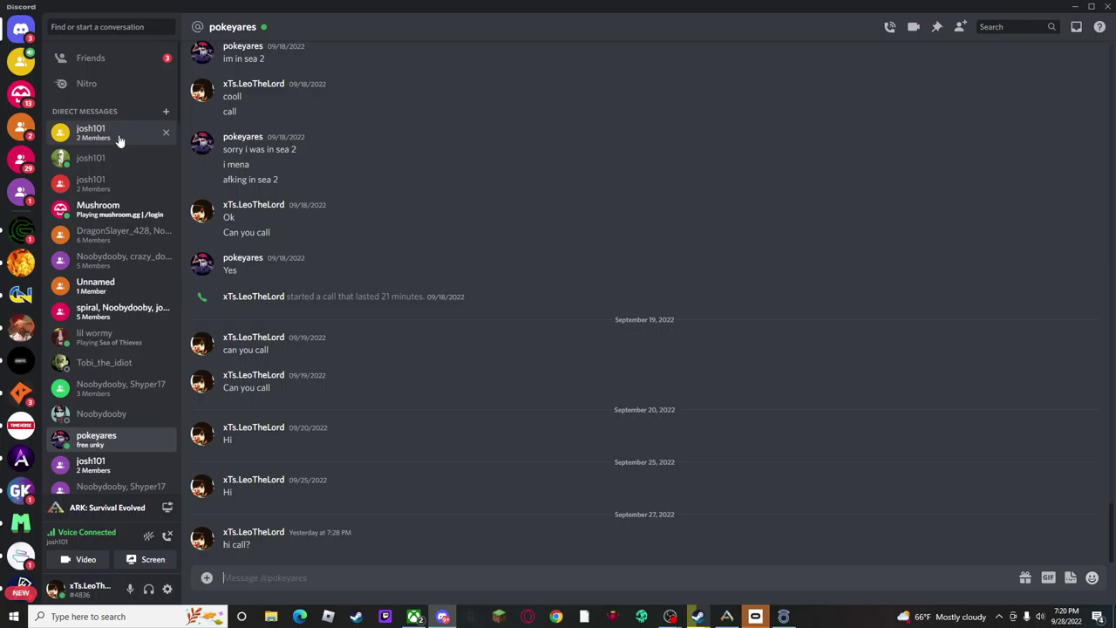
pyautogui.click(104, 133)
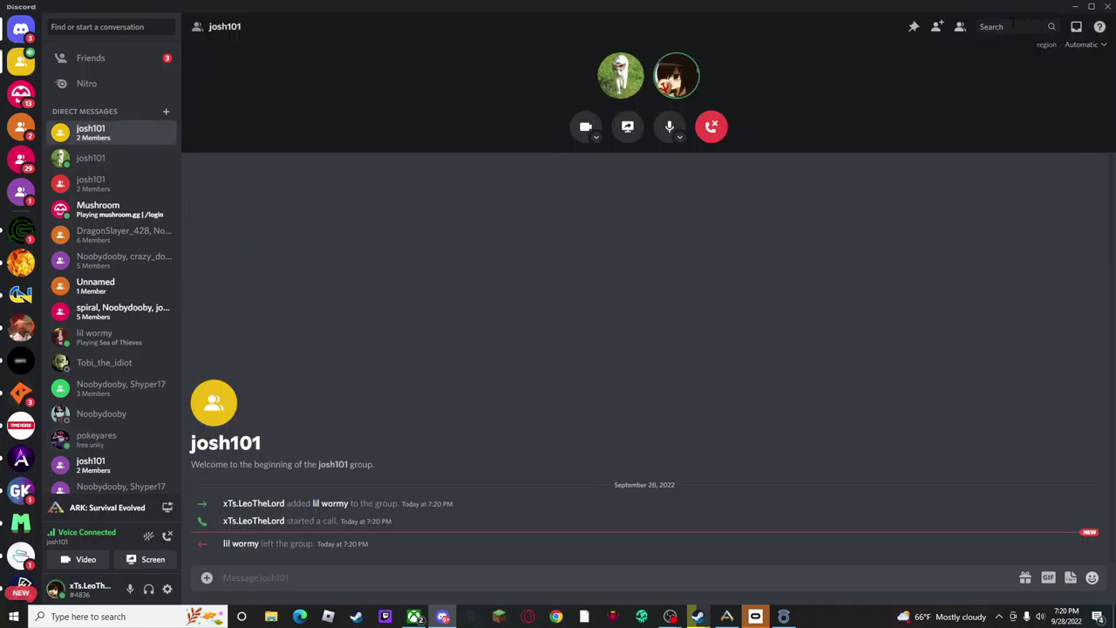
pyautogui.click(939, 27)
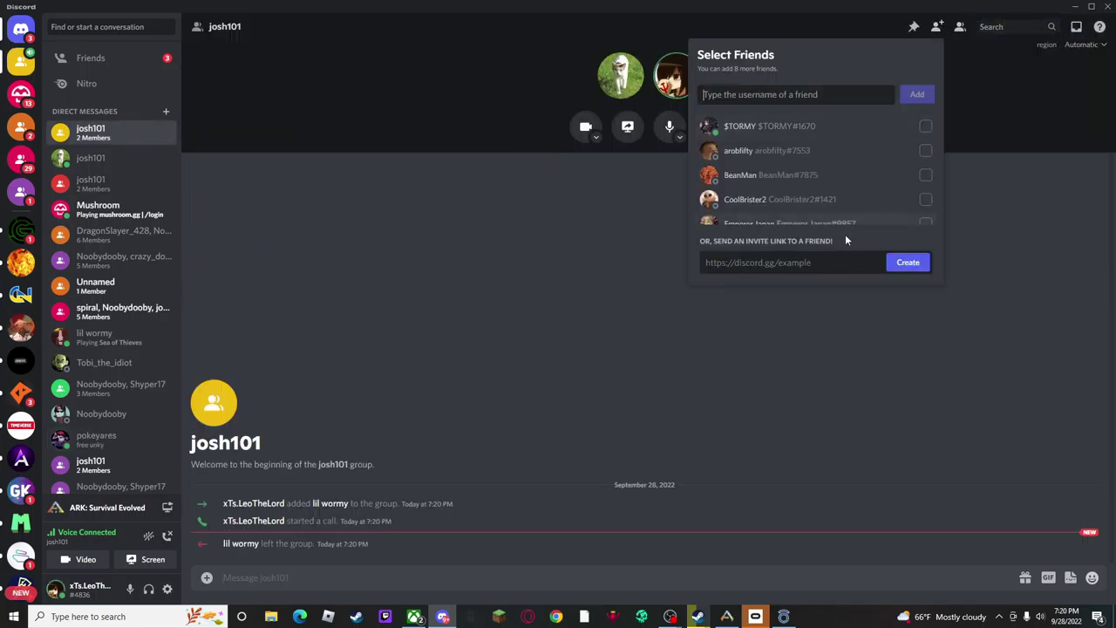
pyautogui.scroll(-3, 837, 209)
pyautogui.scroll(-3, 837, 209)
pyautogui.scroll(-2, 837, 209)
pyautogui.scroll(-2, 834, 209)
pyautogui.scroll(-2, 835, 209)
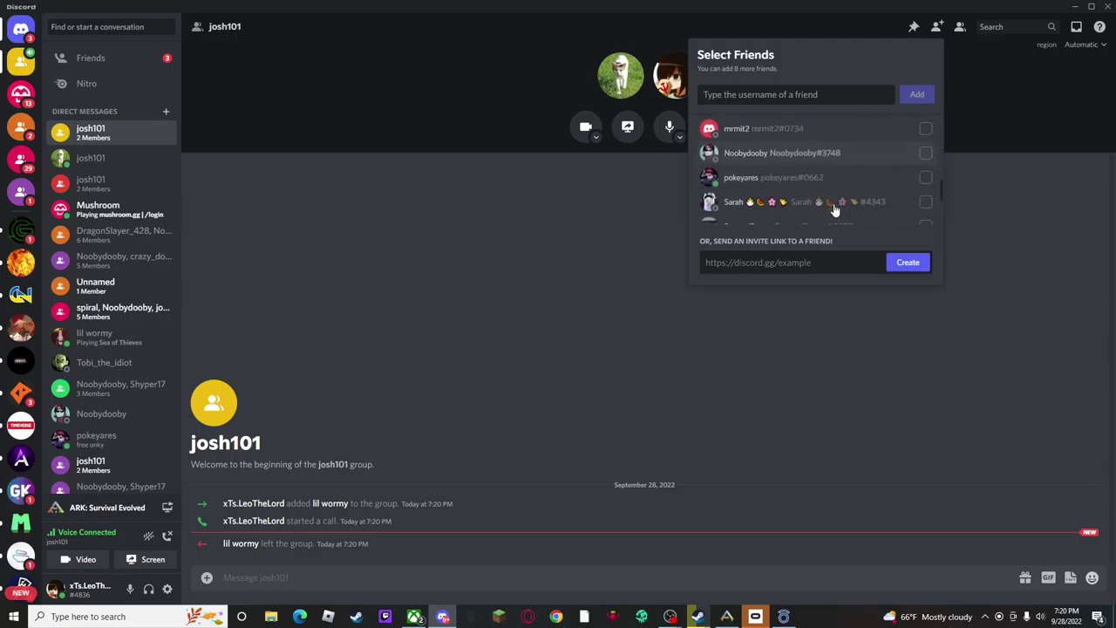
pyautogui.click(925, 177)
pyautogui.click(918, 95)
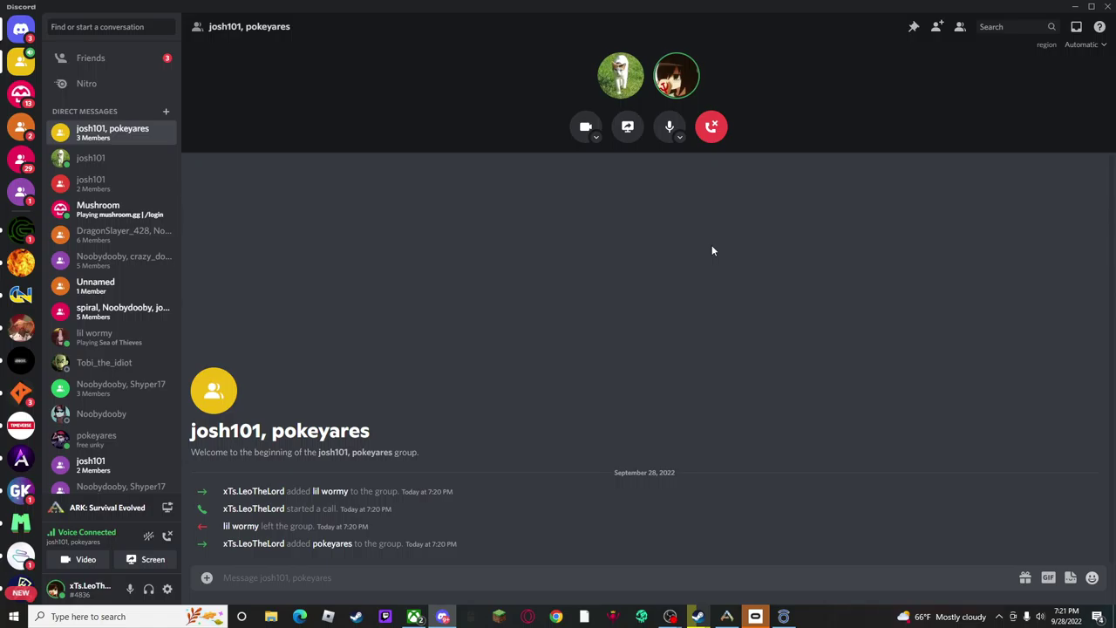
pyautogui.scroll(-5, 162, 345)
pyautogui.scroll(-3, 162, 346)
pyautogui.scroll(-3, 163, 346)
pyautogui.scroll(-3, 162, 346)
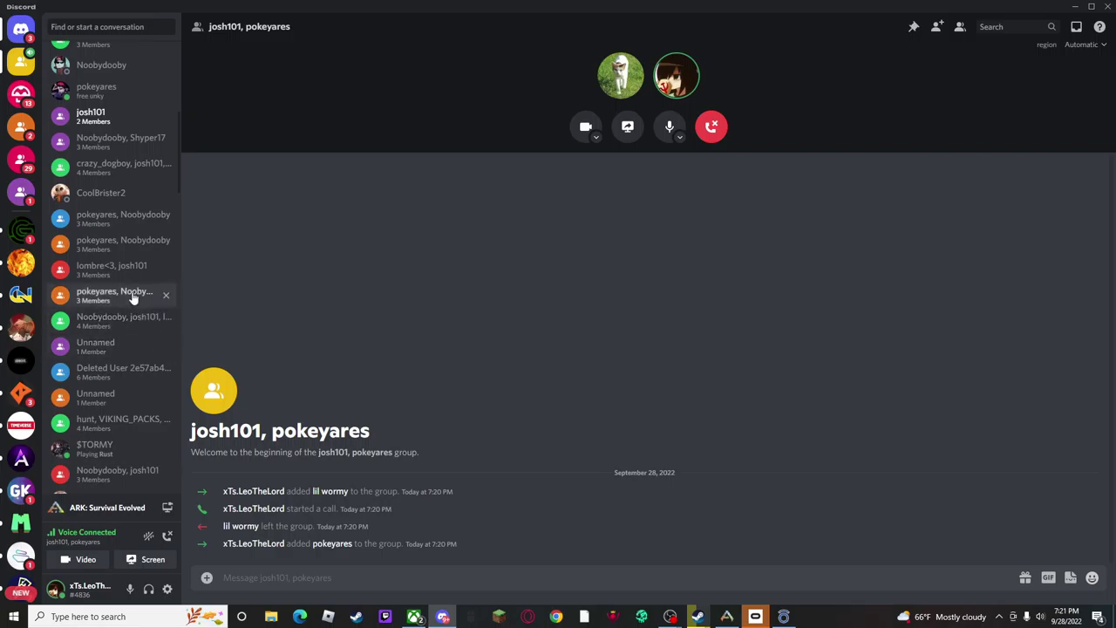
pyautogui.scroll(-3, 137, 300)
pyautogui.moveTo(112, 449)
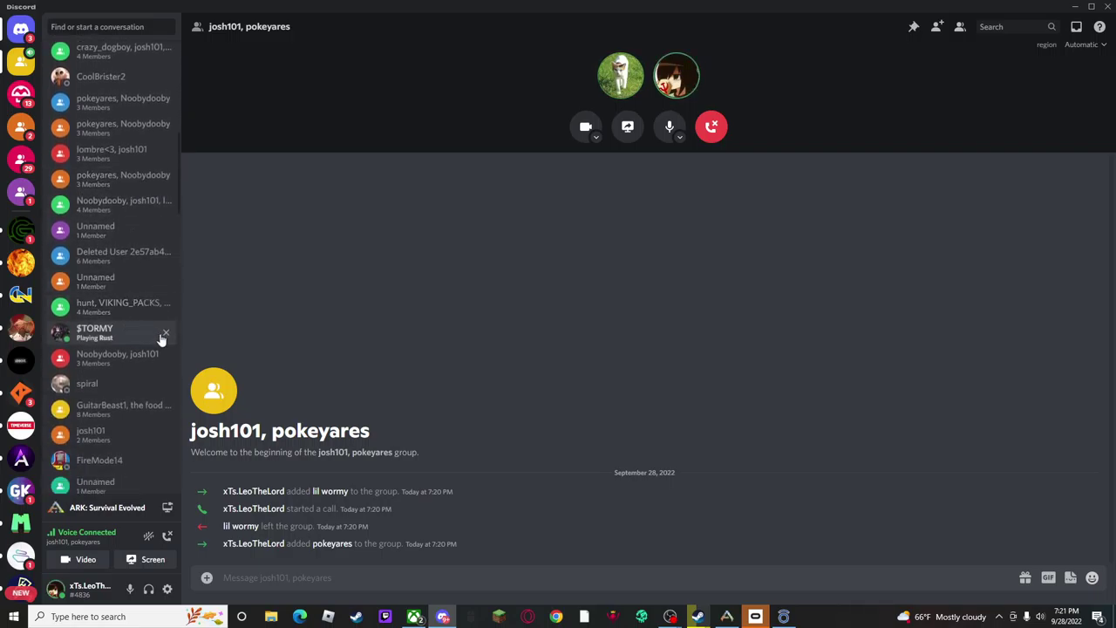
pyautogui.scroll(-2, 164, 341)
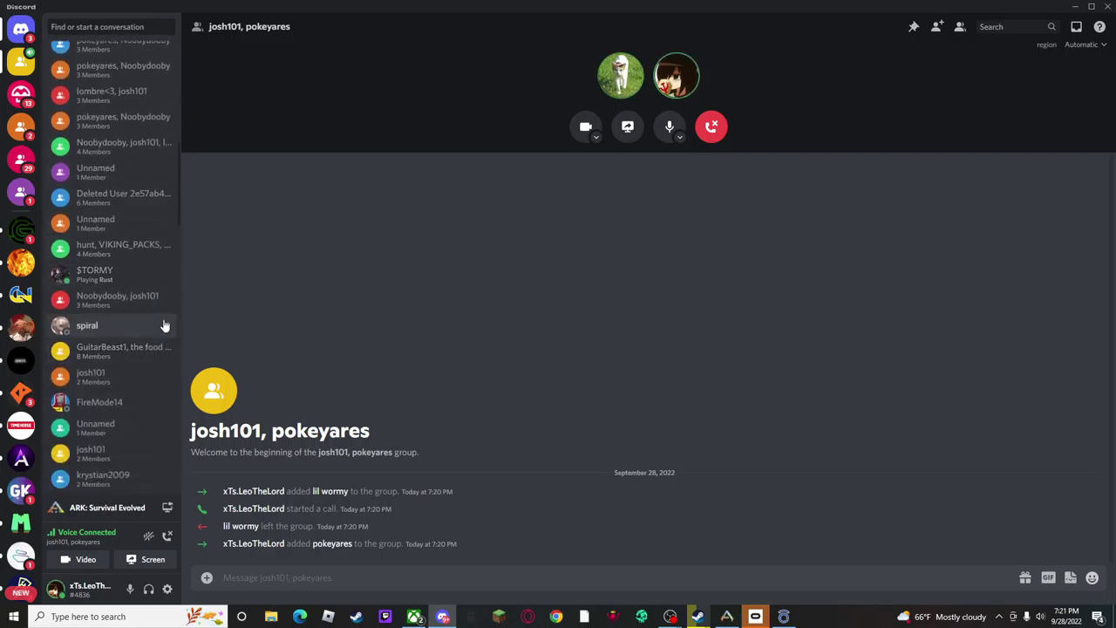
pyautogui.scroll(-3, 162, 360)
pyautogui.scroll(-2, 162, 360)
pyautogui.scroll(-1, 162, 365)
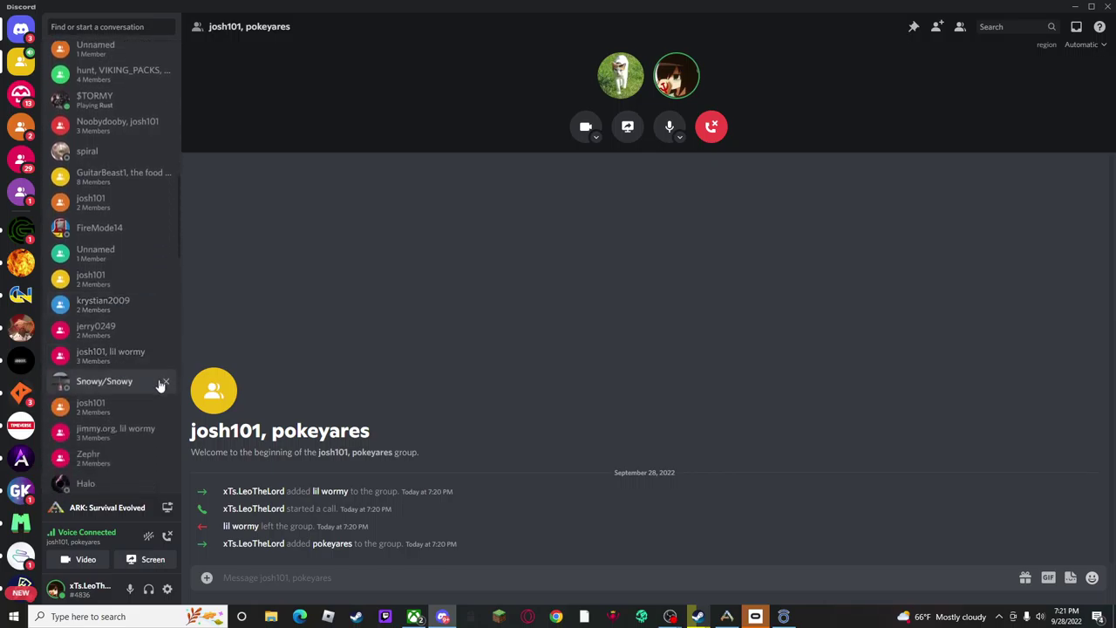
pyautogui.scroll(-2, 162, 384)
pyautogui.scroll(-1, 167, 366)
pyautogui.scroll(-2, 167, 358)
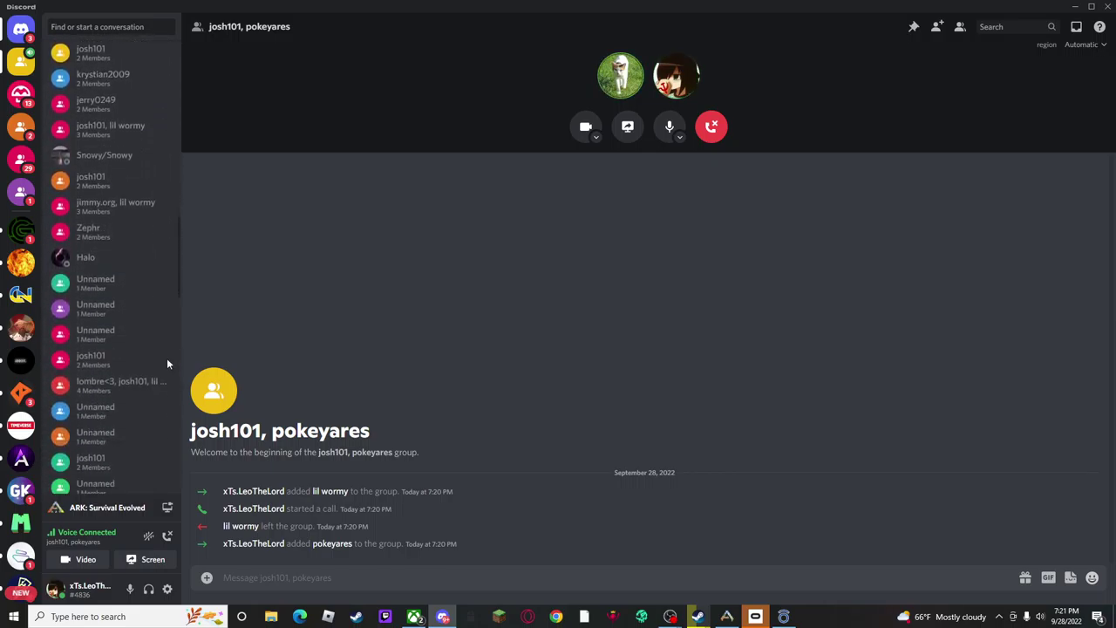
pyautogui.scroll(-1, 167, 358)
pyautogui.scroll(-3, 167, 355)
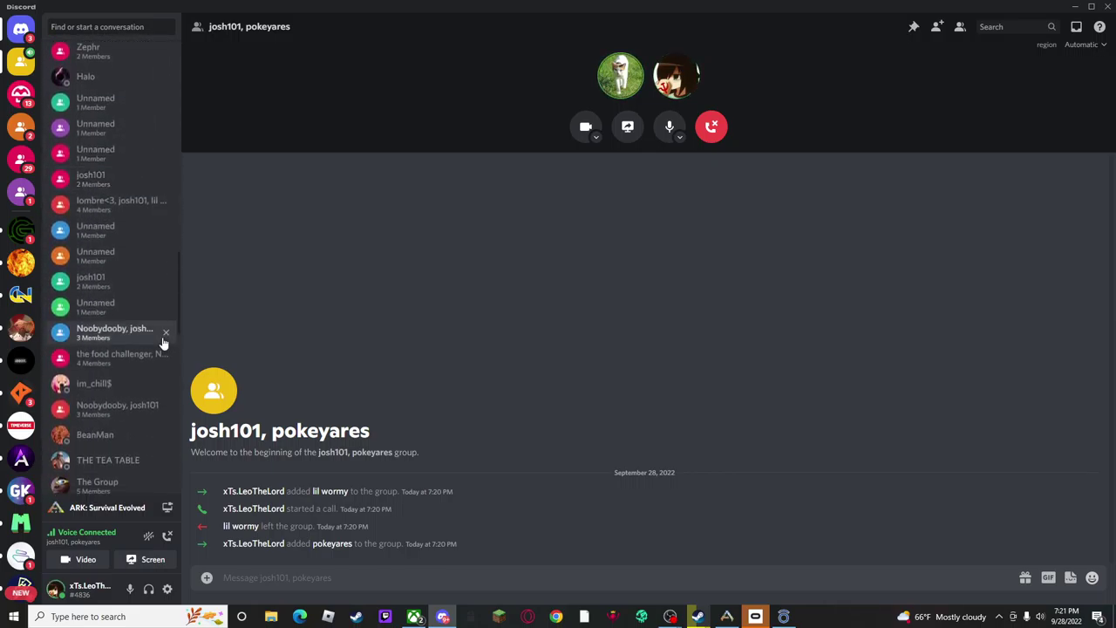
pyautogui.scroll(-2, 151, 343)
pyautogui.scroll(-3, 141, 363)
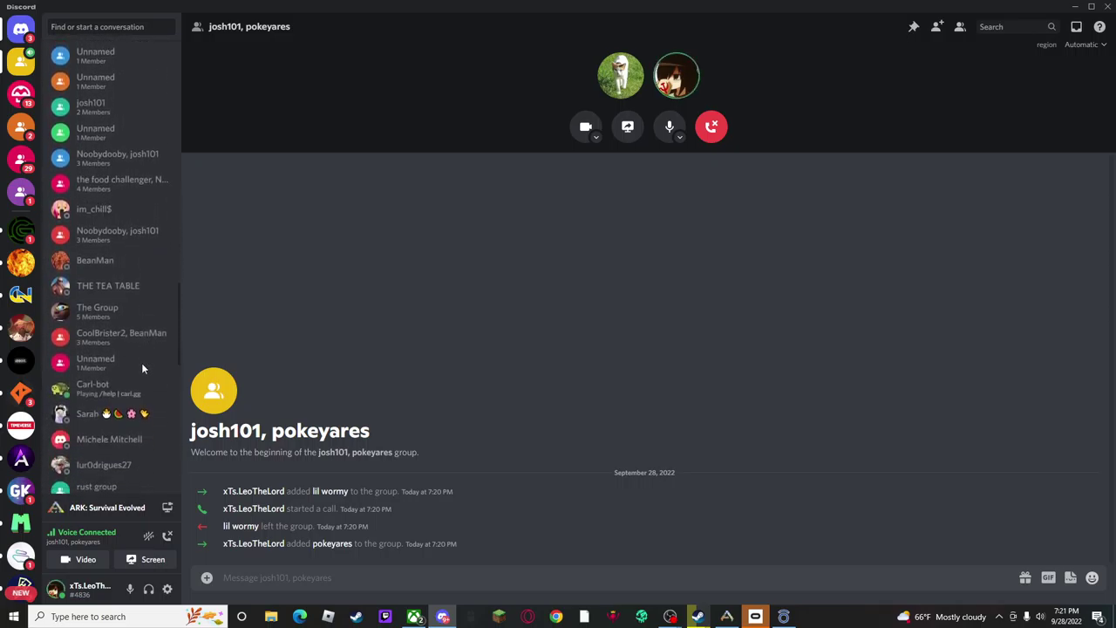
pyautogui.scroll(-1, 142, 363)
pyautogui.scroll(-2, 143, 364)
pyautogui.scroll(-2, 144, 356)
pyautogui.scroll(-1, 144, 356)
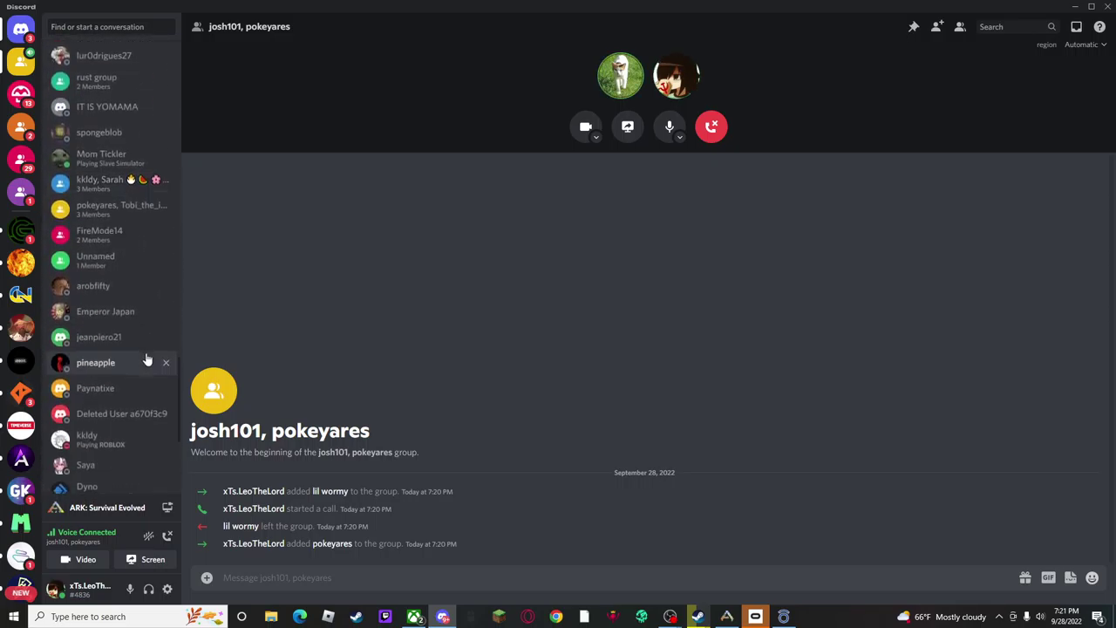
pyautogui.scroll(-1, 146, 354)
pyautogui.scroll(-1, 148, 355)
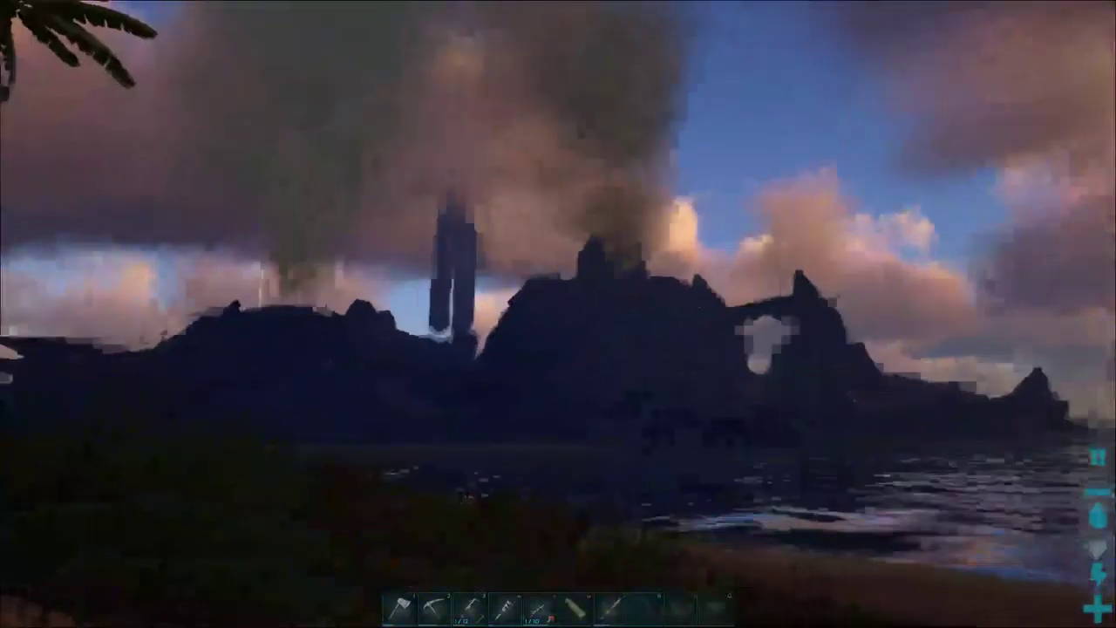
# Check Host Administration, exit ARK to the main menu, and Alt+Tab away
pyautogui.press('Escape')
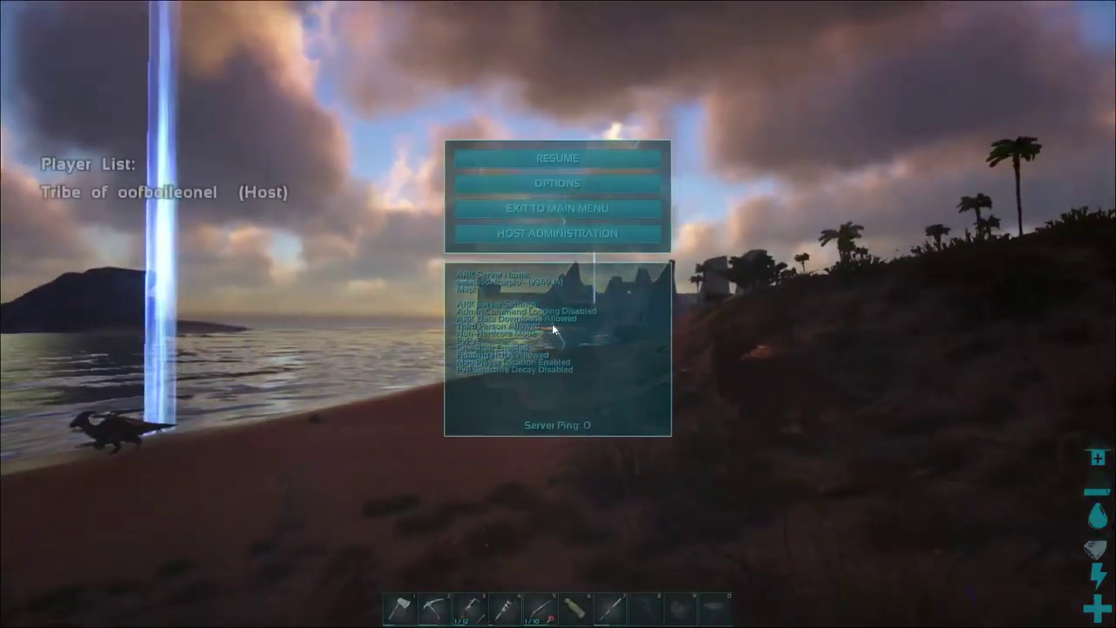
pyautogui.click(557, 233)
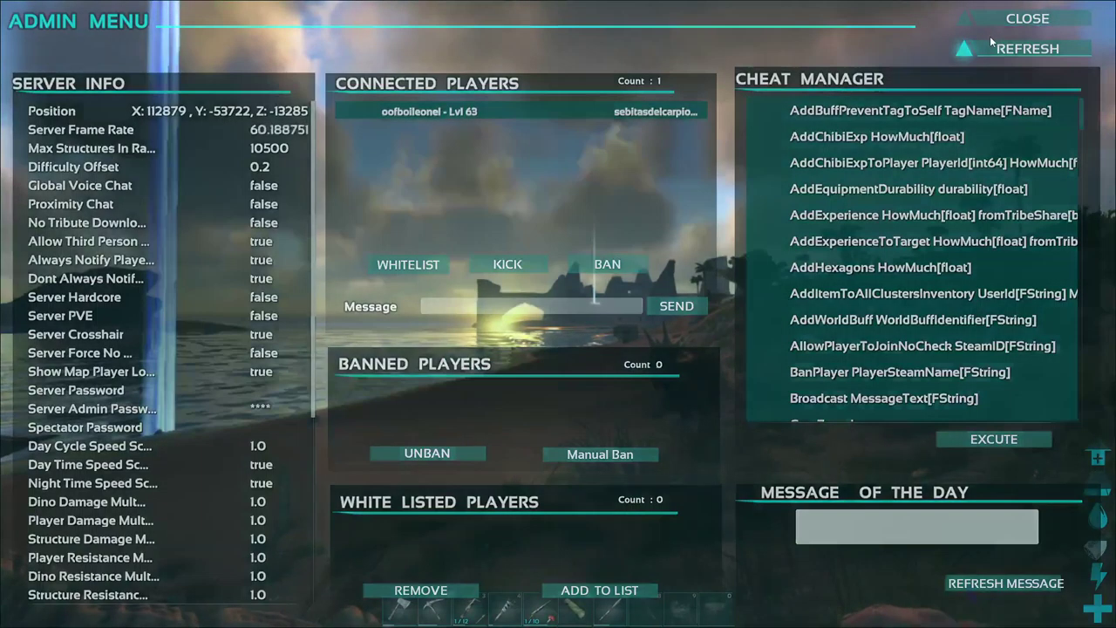
pyautogui.click(1050, 17)
pyautogui.press('Escape')
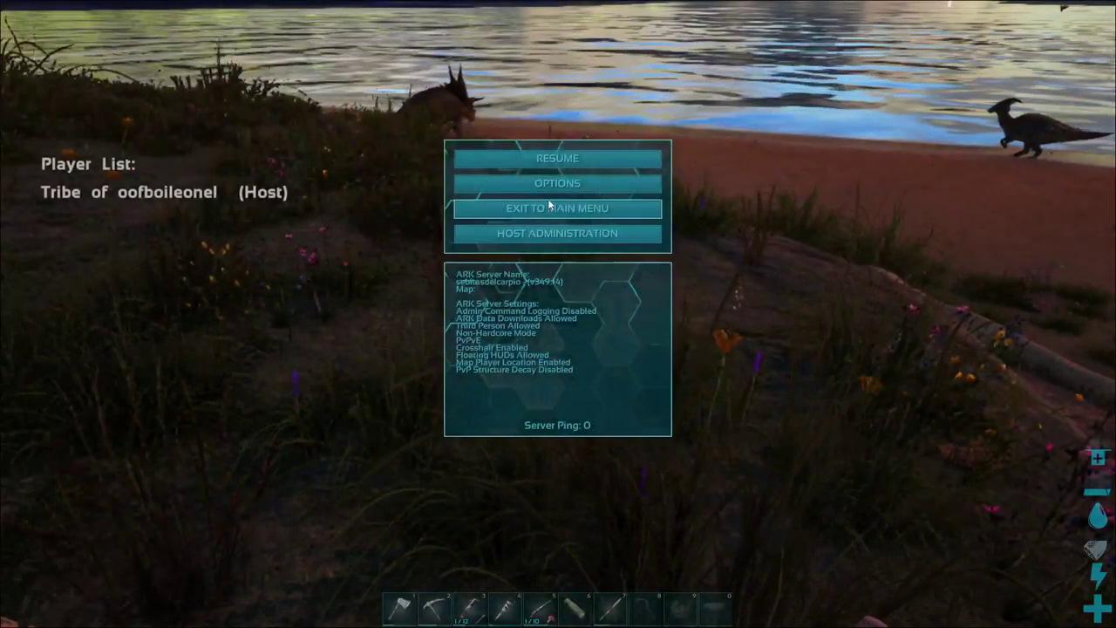
pyautogui.click(550, 208)
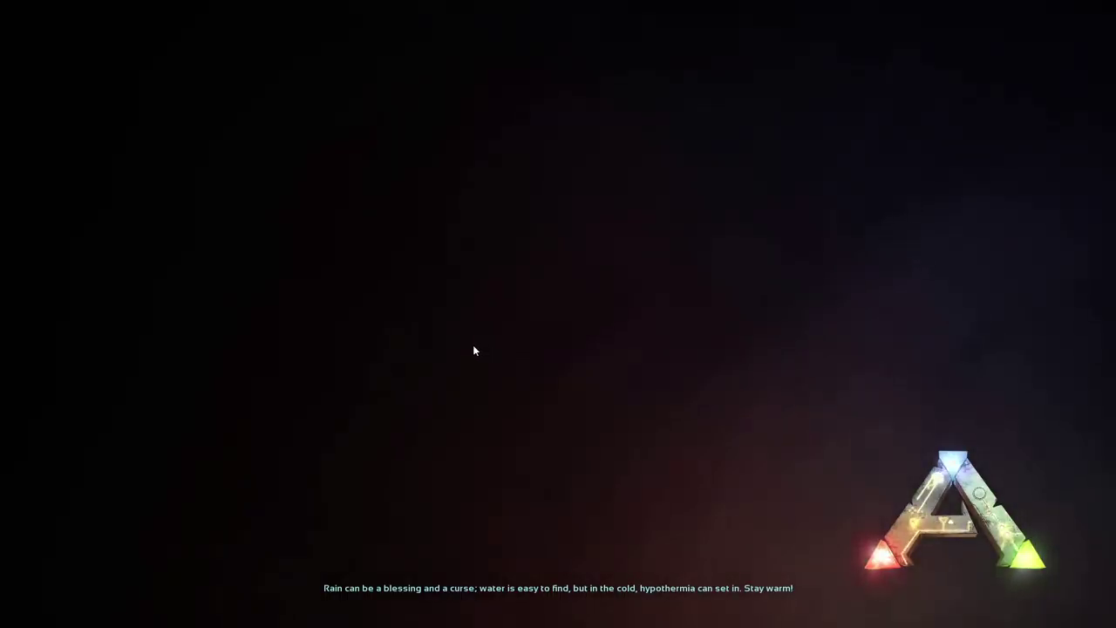
pyautogui.hotkey('alt', 'Tab')
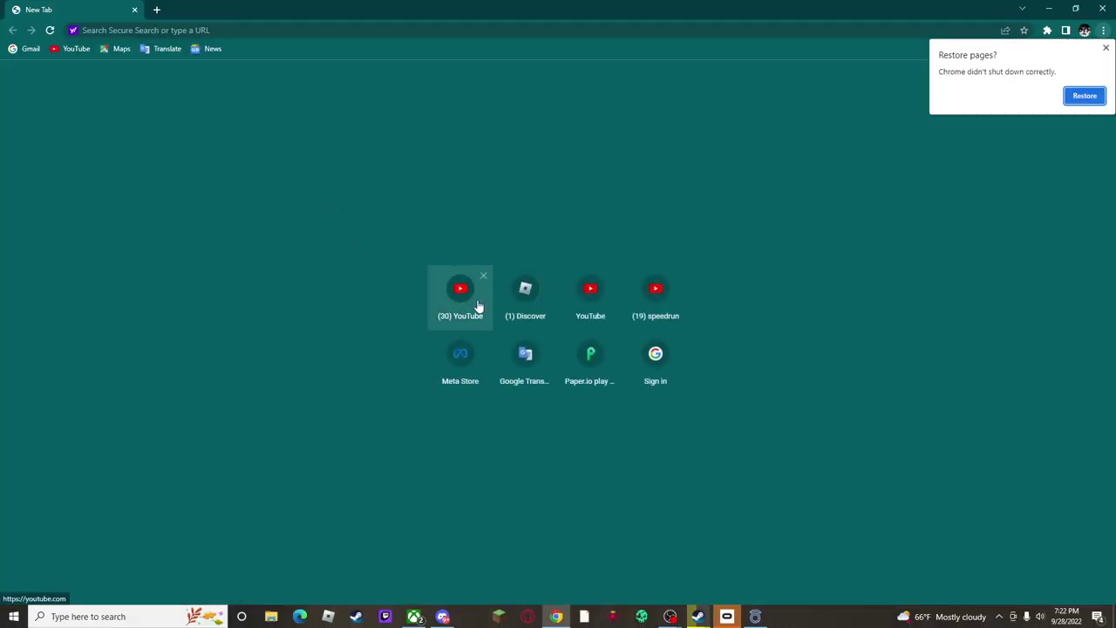
# Open YouTube from the new-tab shortcut and choose Upload video under Create
pyautogui.click(583, 300)
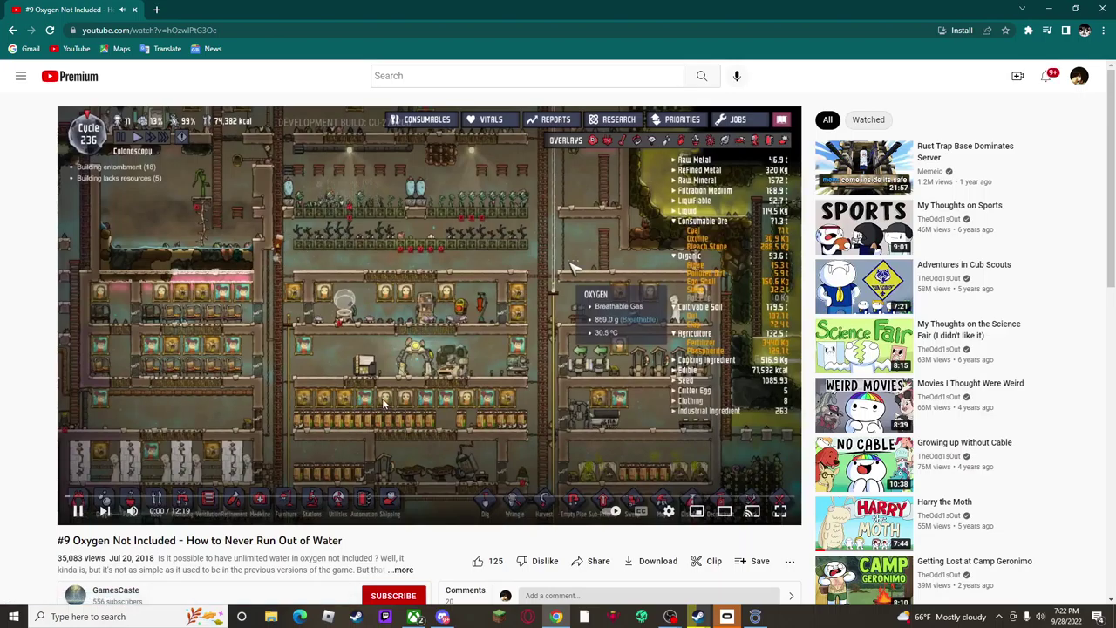
pyautogui.click(1018, 76)
pyautogui.click(1051, 126)
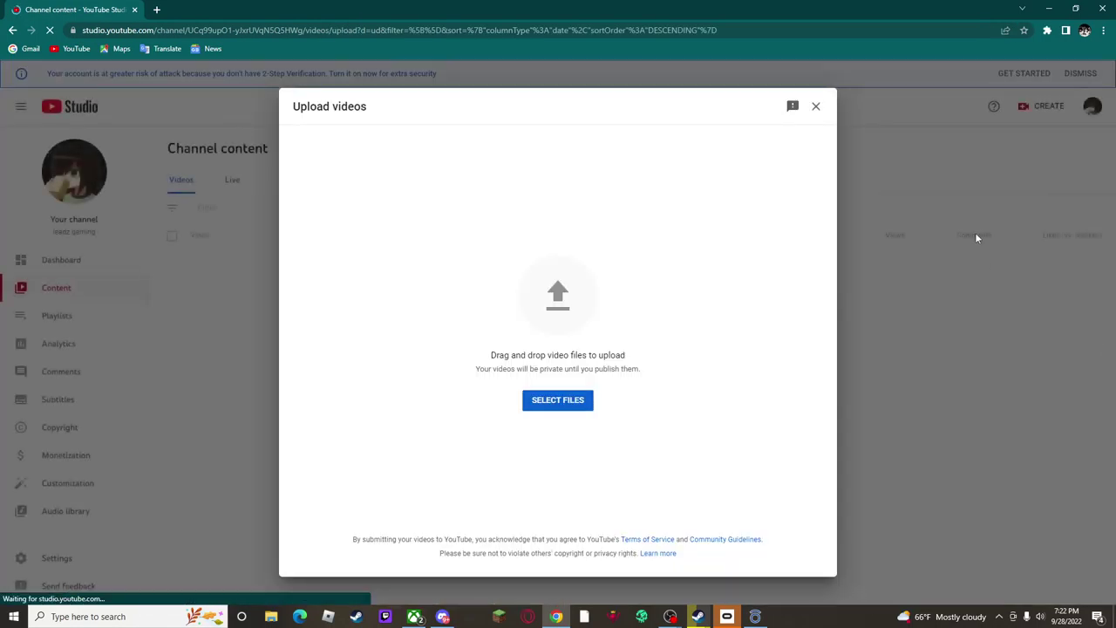
# Close the upload dialog, view the Dashboard, then browse the Content video list
pyautogui.click(817, 106)
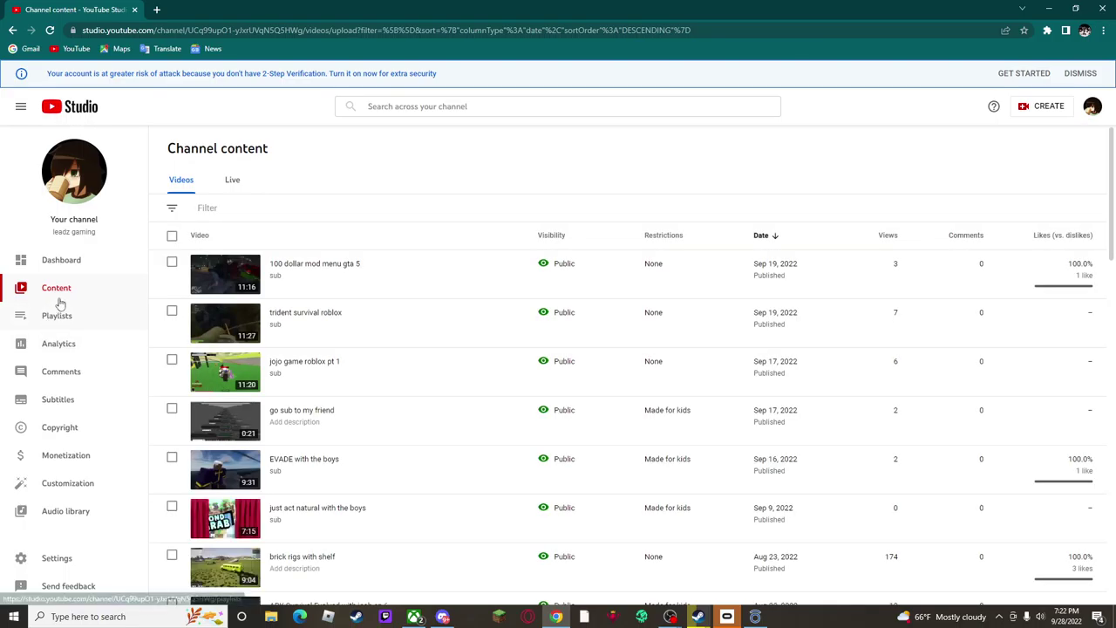
pyautogui.click(61, 260)
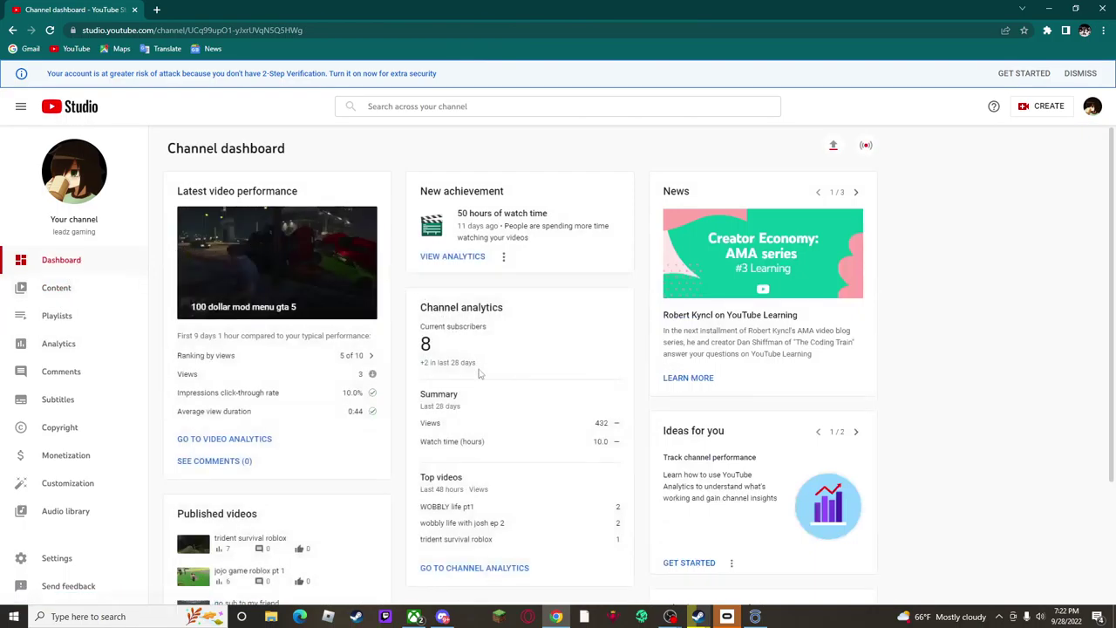
pyautogui.click(56, 288)
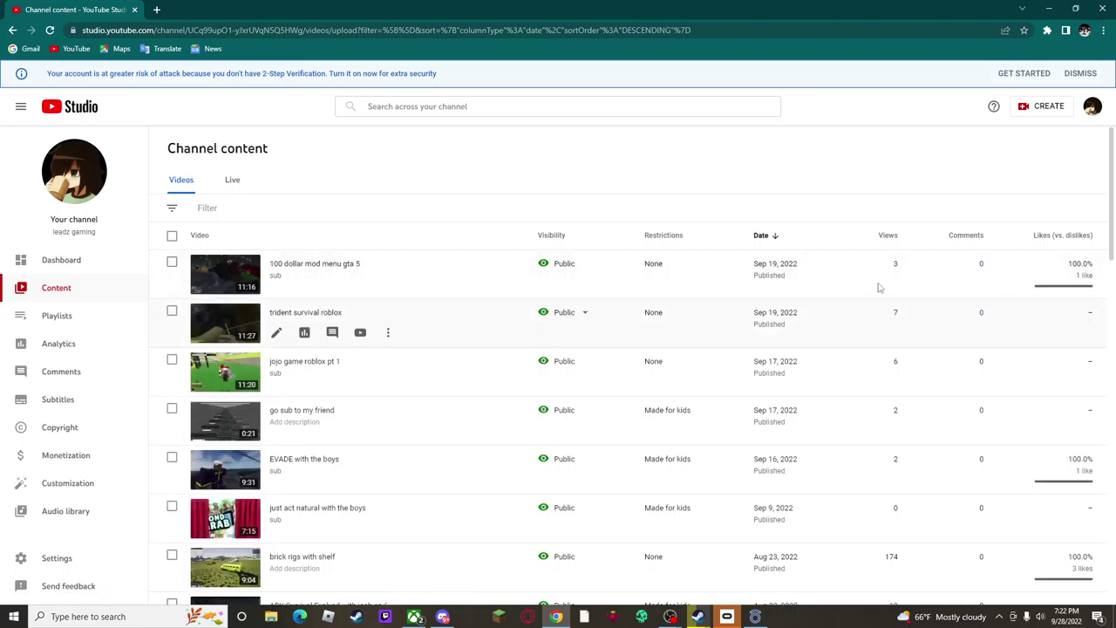
pyautogui.moveTo(610, 274)
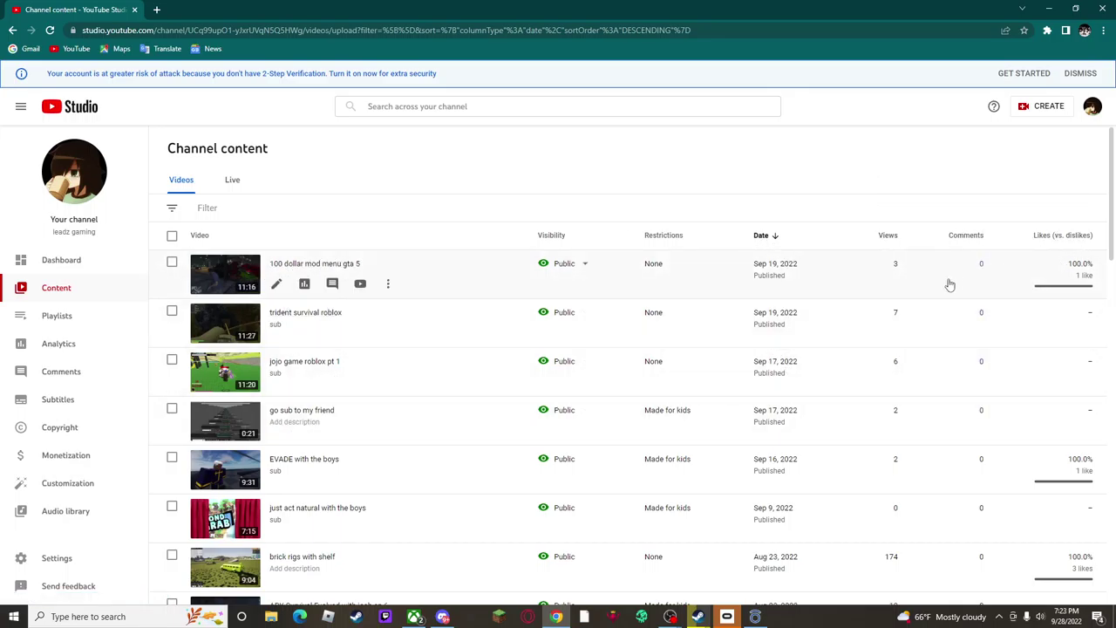
pyautogui.scroll(-10, 937, 471)
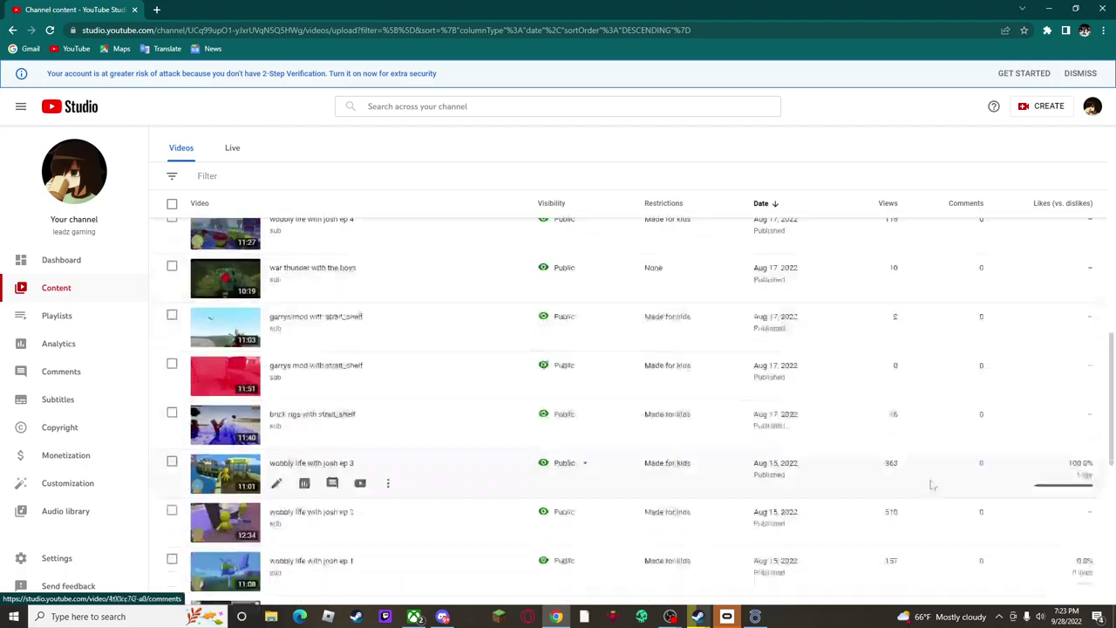
pyautogui.scroll(-2, 938, 471)
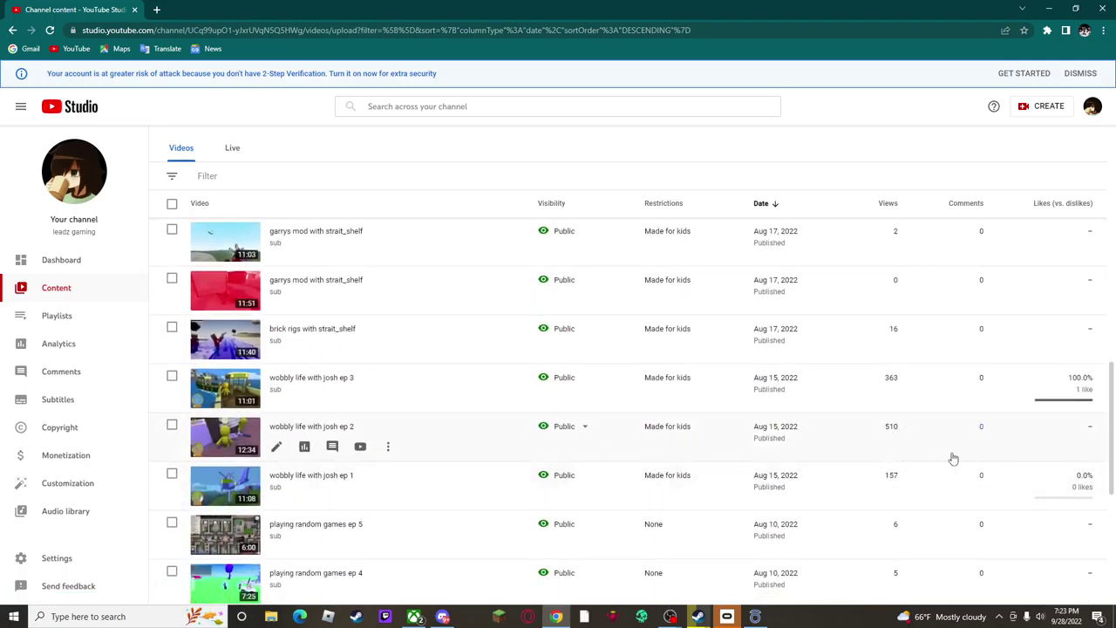
pyautogui.scroll(5, 943, 457)
pyautogui.scroll(5, 785, 392)
pyautogui.scroll(4, 642, 306)
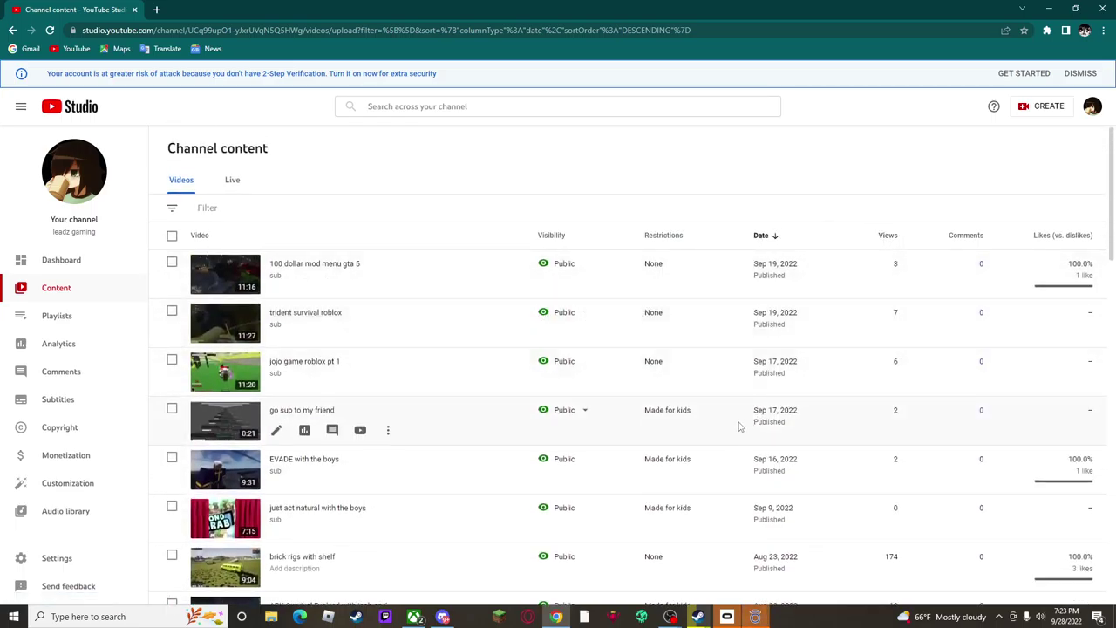
pyautogui.moveTo(755, 617)
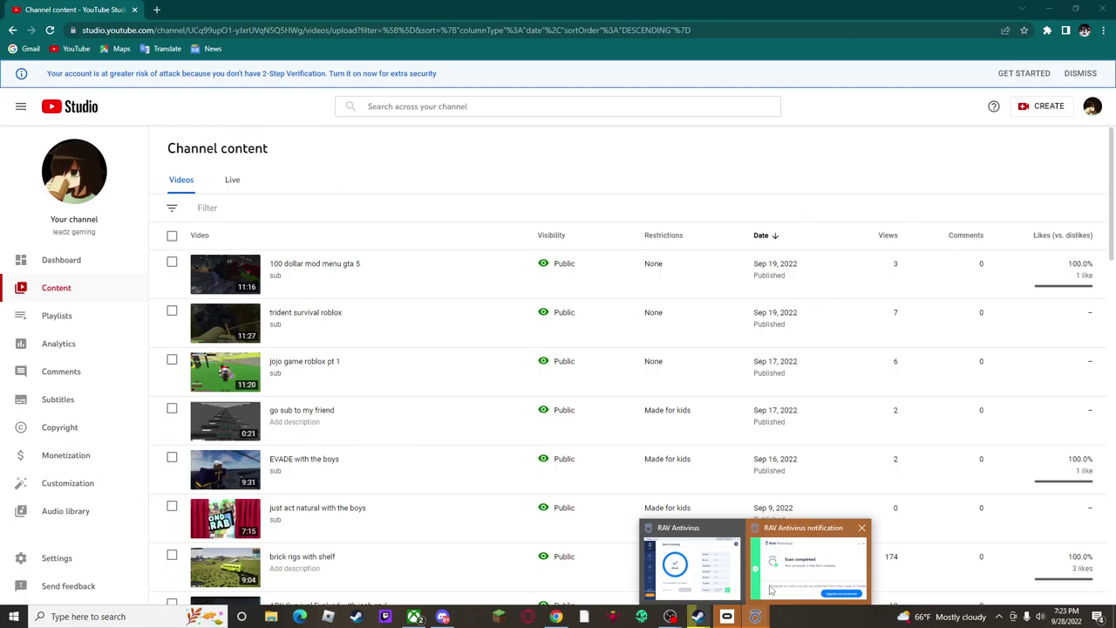
# Dismiss RAV's clean quick-scan notice, check Settings and Privacy, launch a Deep scan, and close RAV
pyautogui.click(688, 567)
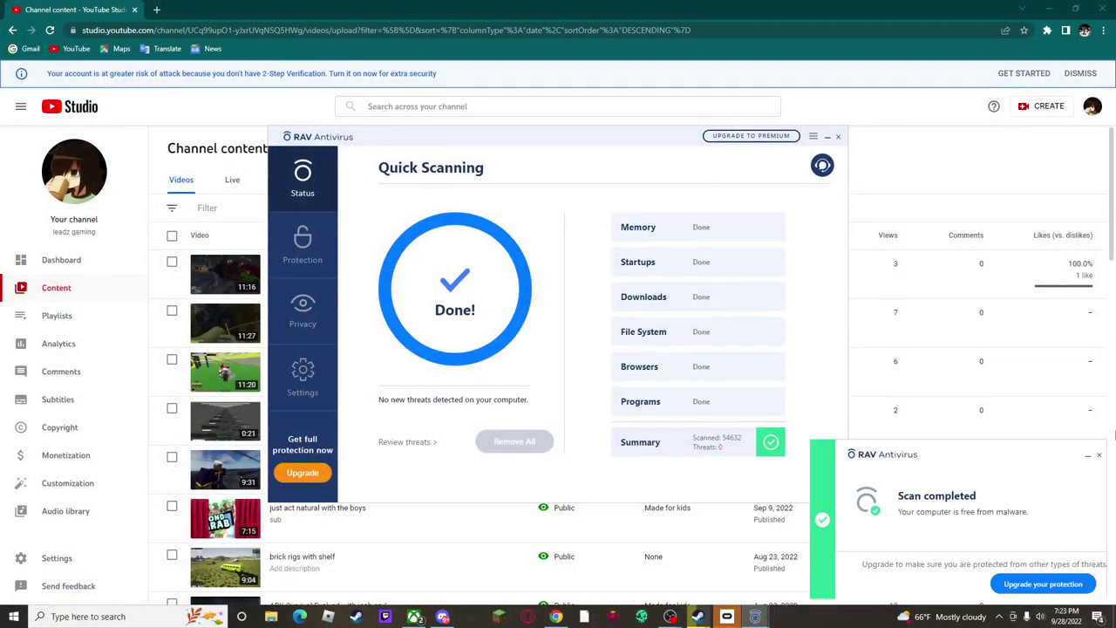
pyautogui.click(1100, 459)
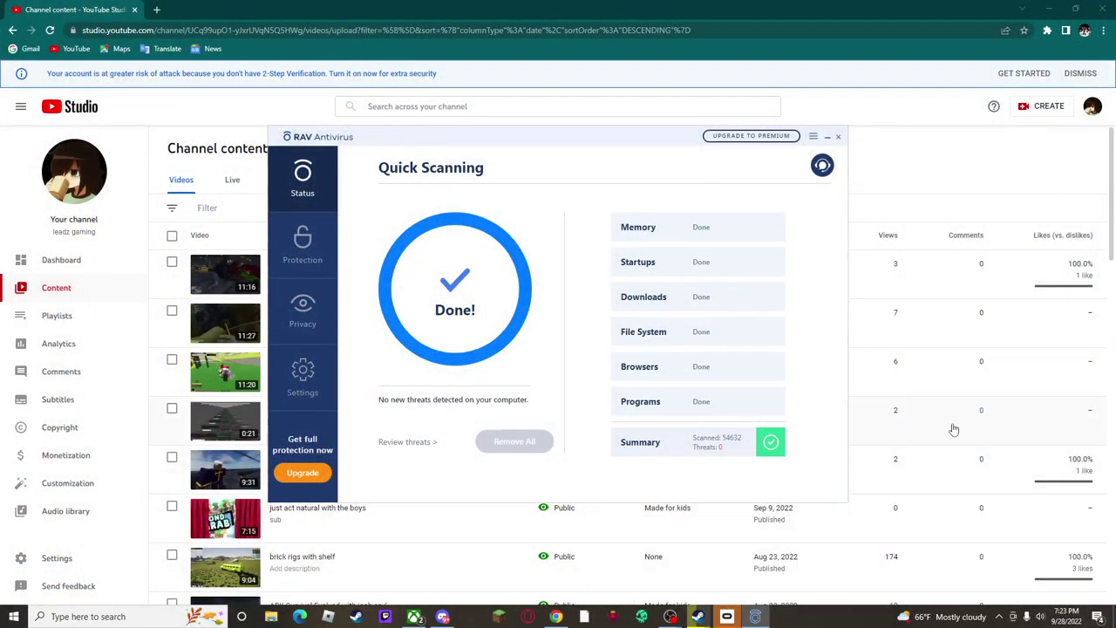
pyautogui.click(291, 376)
pyautogui.click(302, 314)
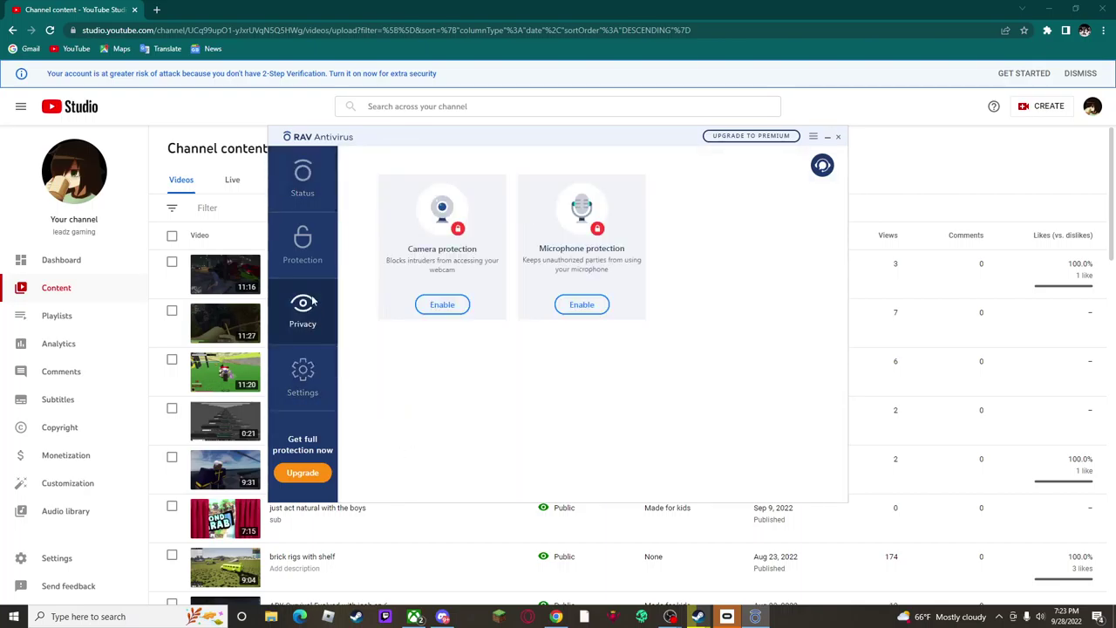
pyautogui.click(303, 249)
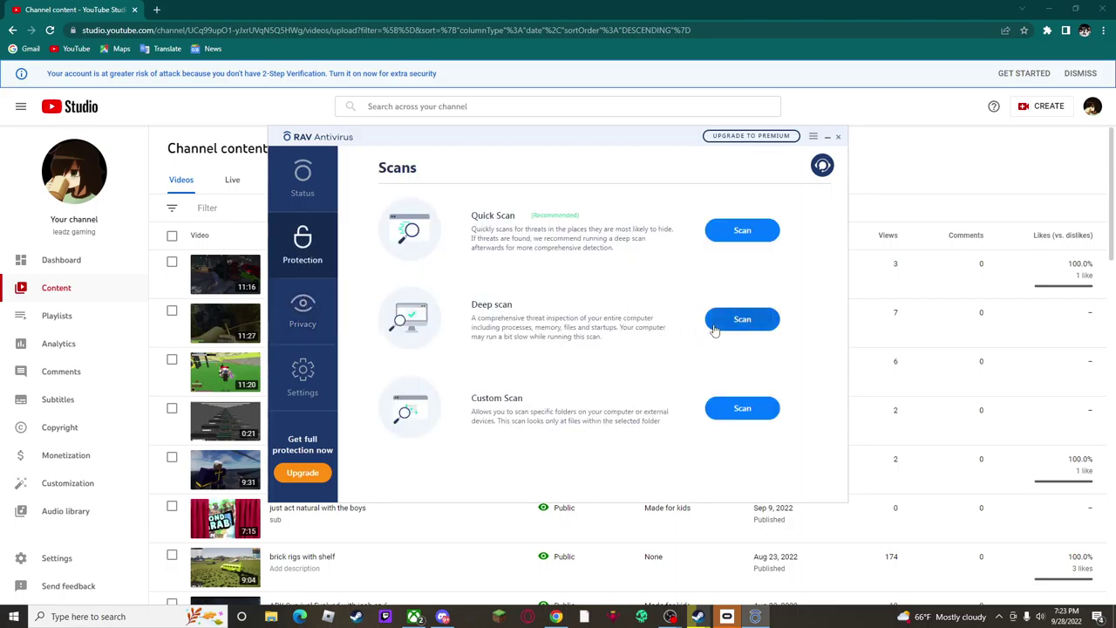
pyautogui.click(742, 319)
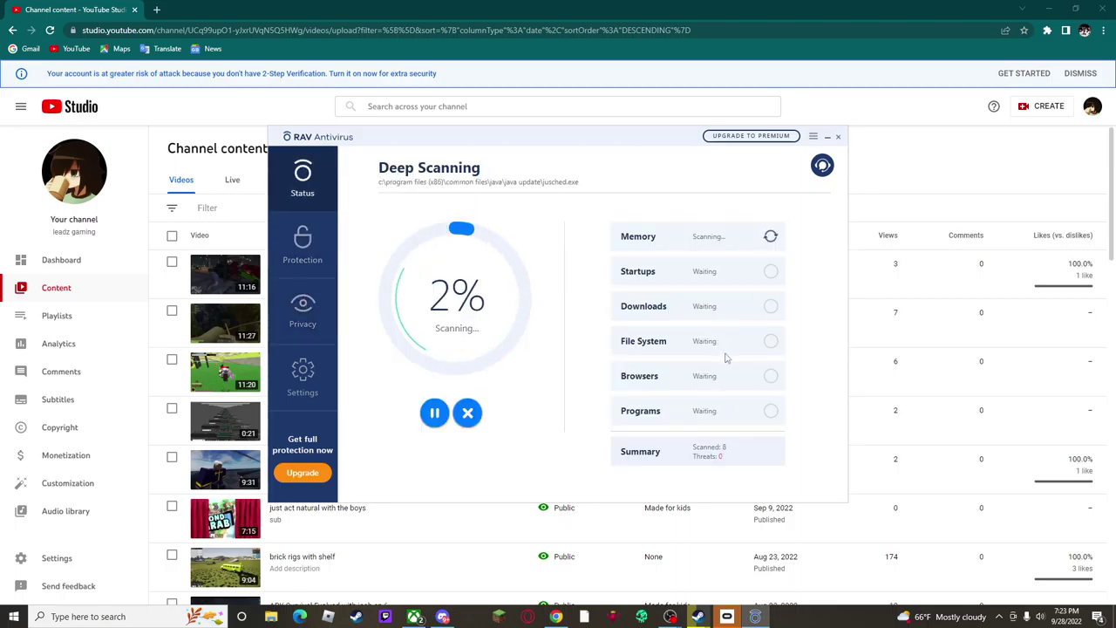
pyautogui.click(838, 137)
pyautogui.moveTo(412, 284)
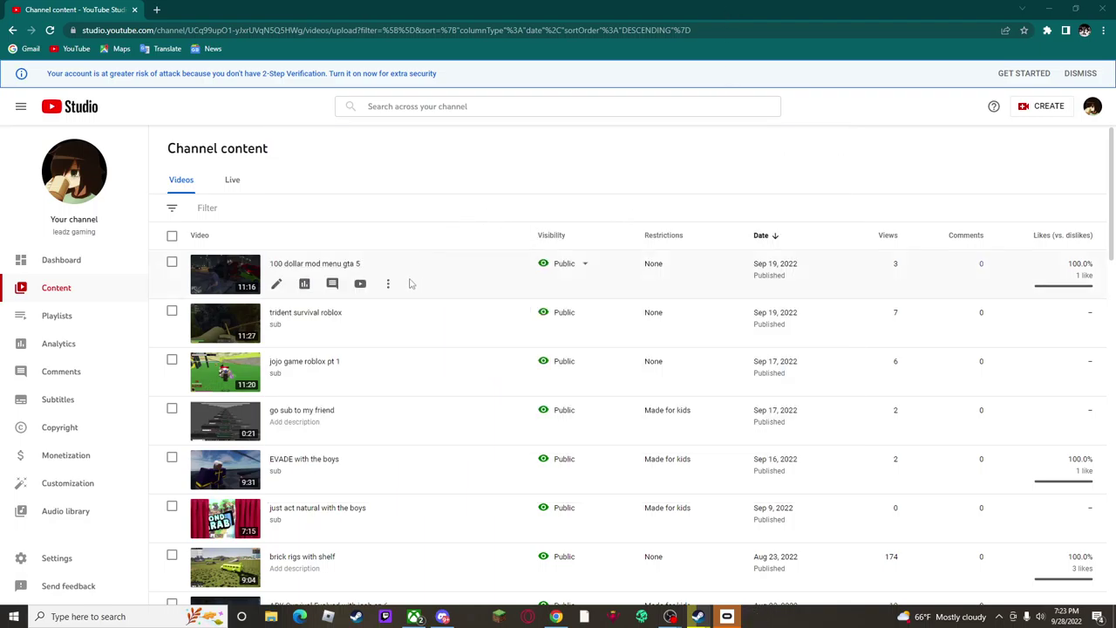
pyautogui.scroll(-1, 695, 416)
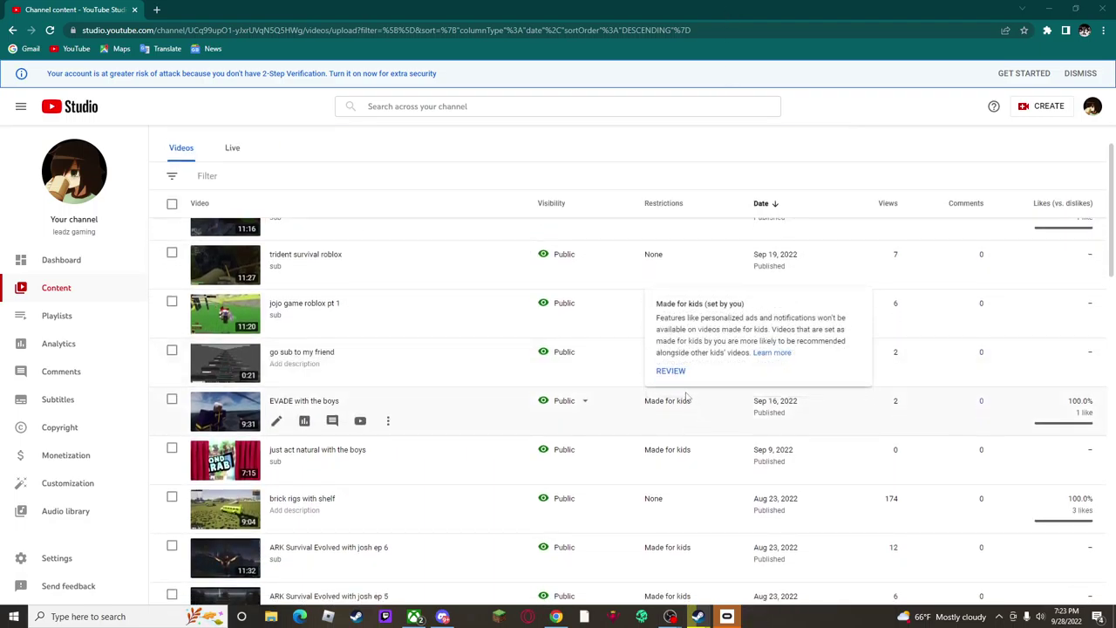